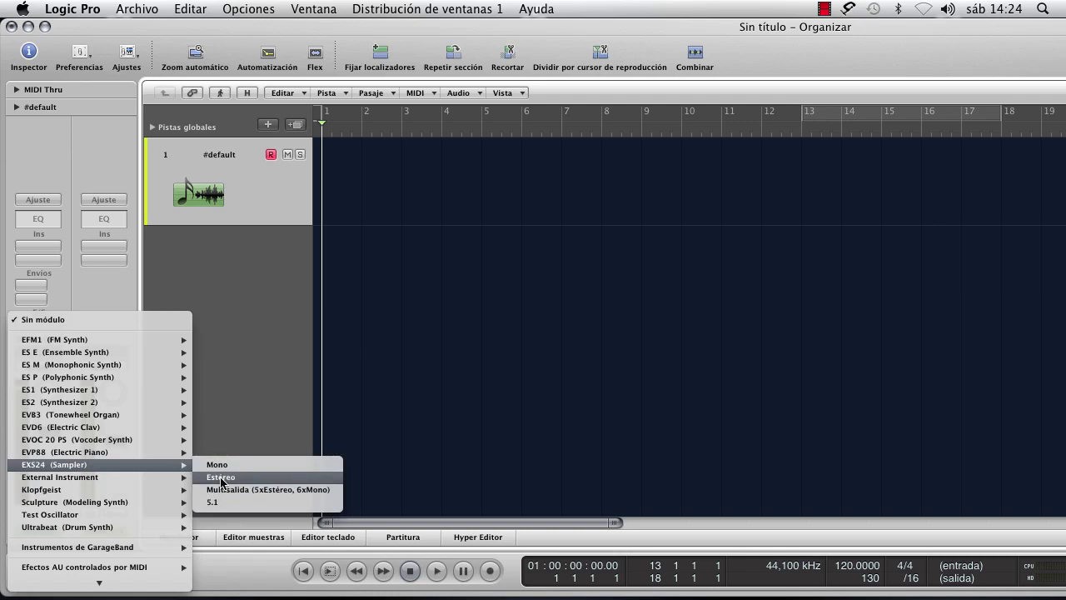
- Load the EXS24 sampler in stereo on the instrument track and open its instrument editor
click(222, 480)
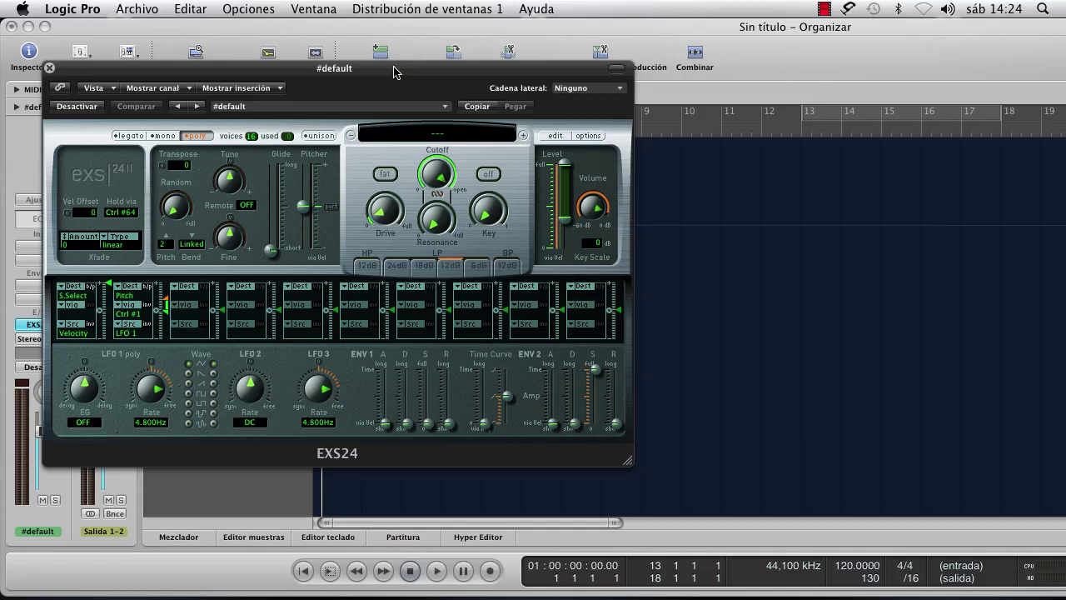
drag(392, 68, 381, 51)
click(425, 115)
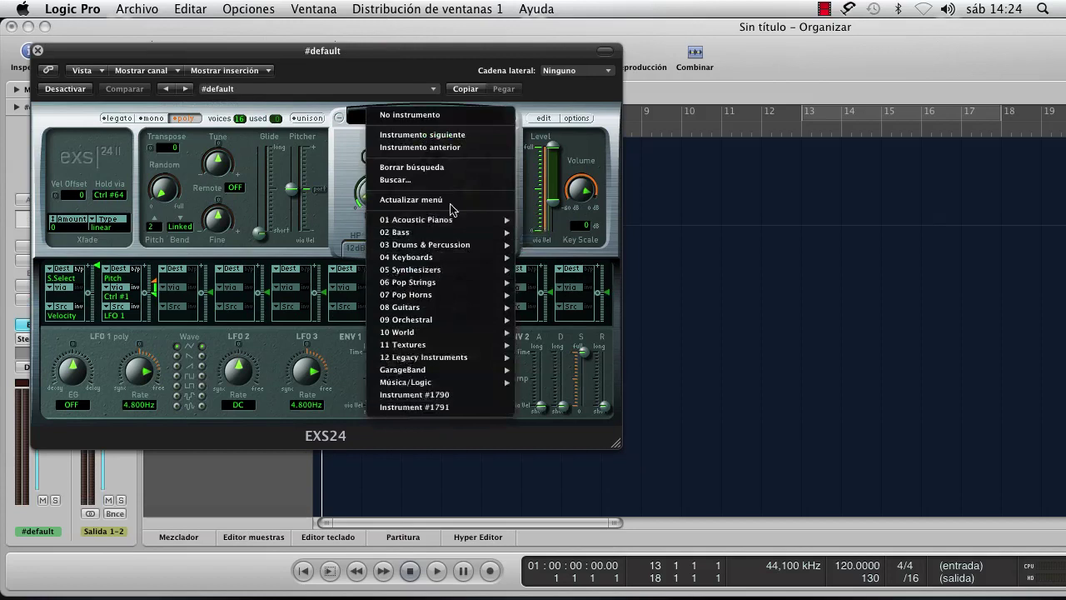
click(309, 70)
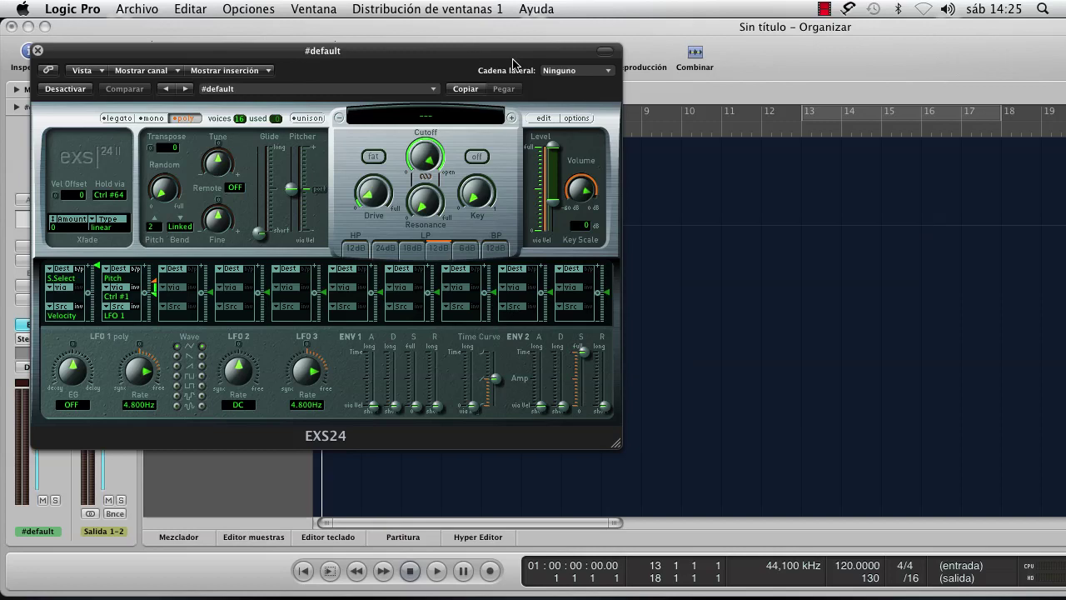
click(544, 118)
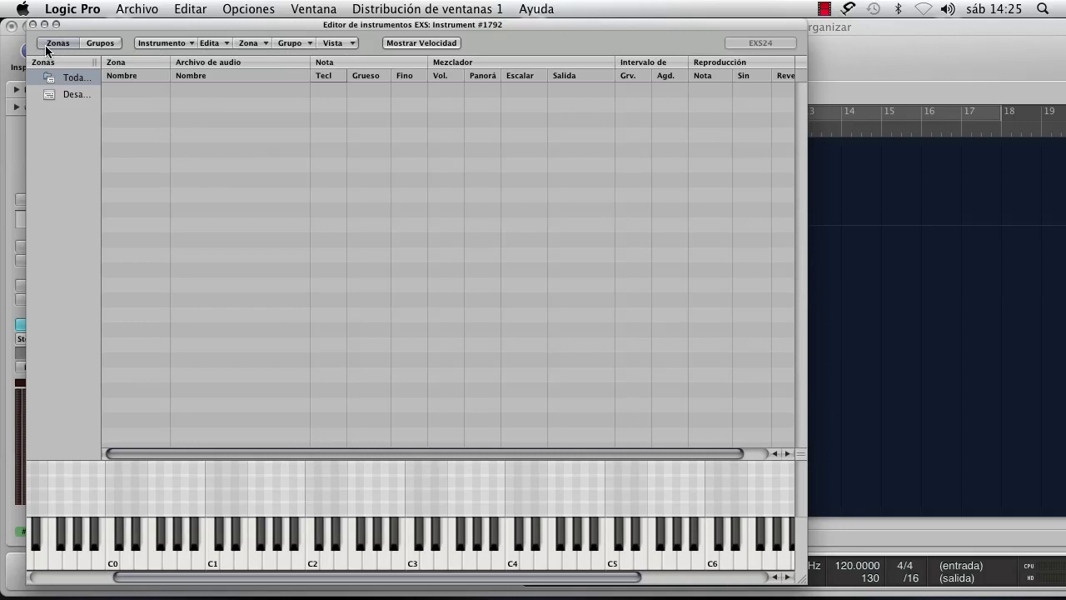
- Create a new zone group in the instrument editor and name it Bass
click(101, 44)
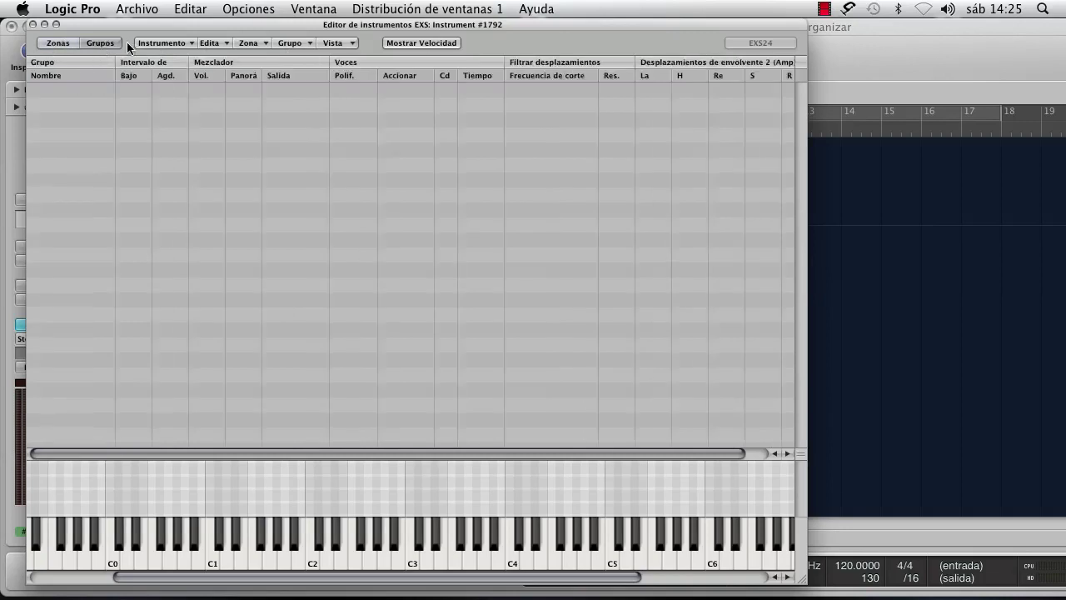
click(59, 44)
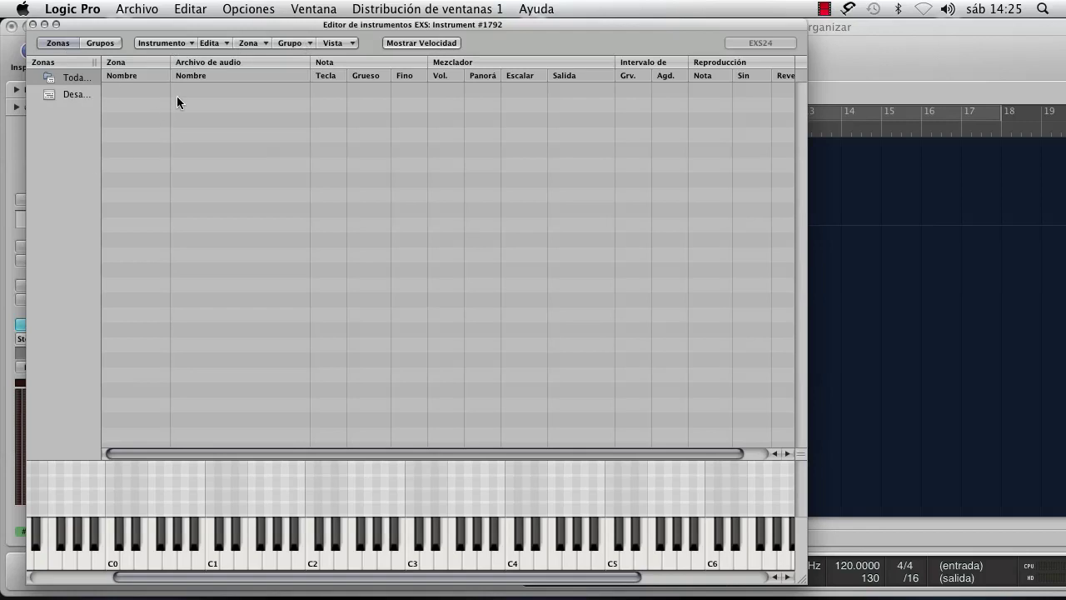
click(305, 44)
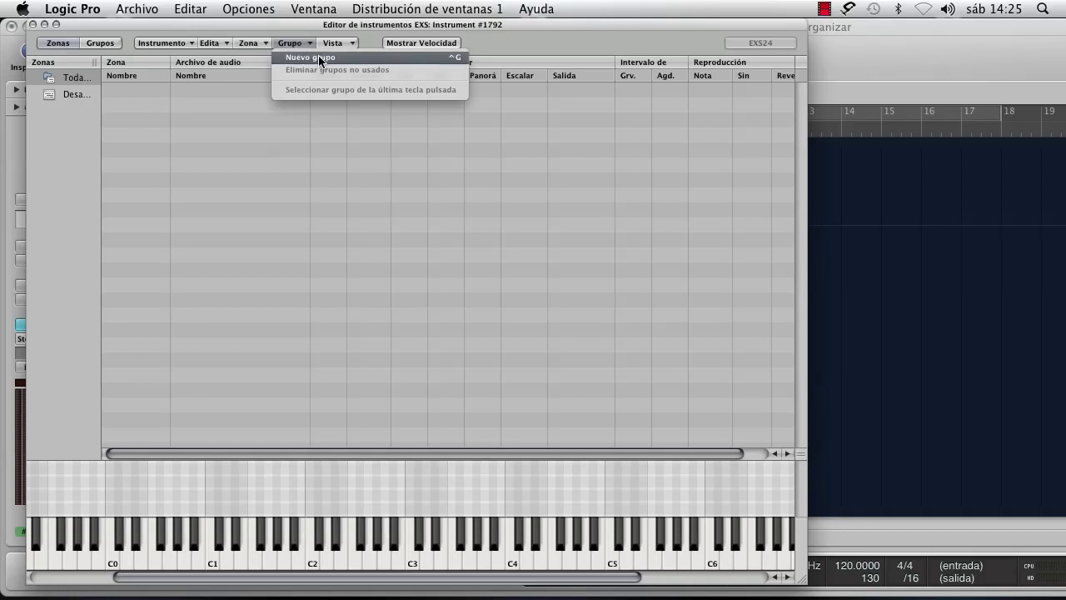
click(318, 59)
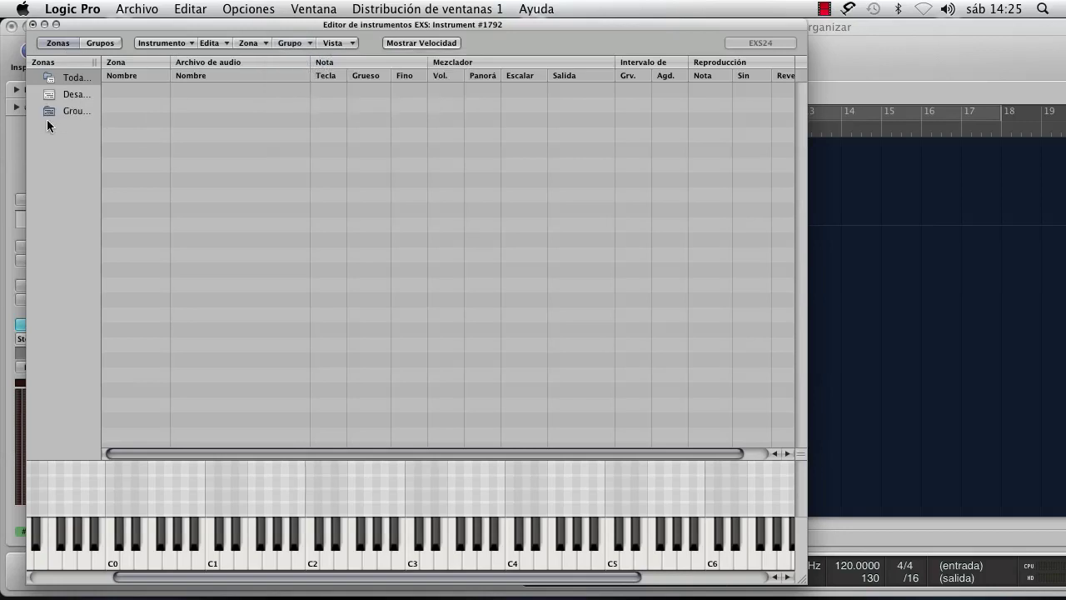
click(74, 112)
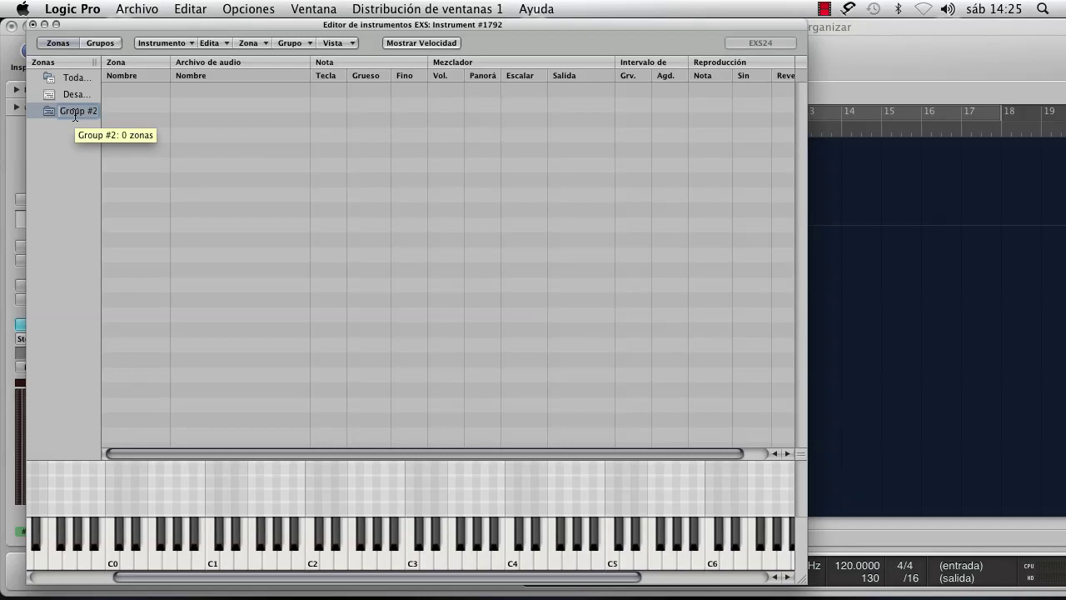
key(Caps_Lock)
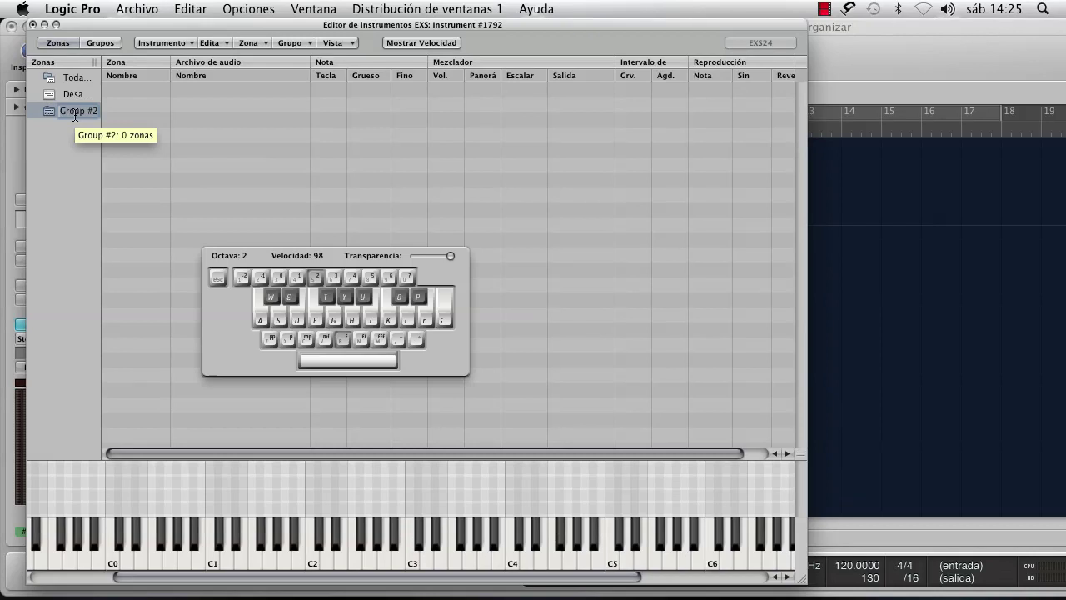
key(Caps_Lock)
text(Bass)
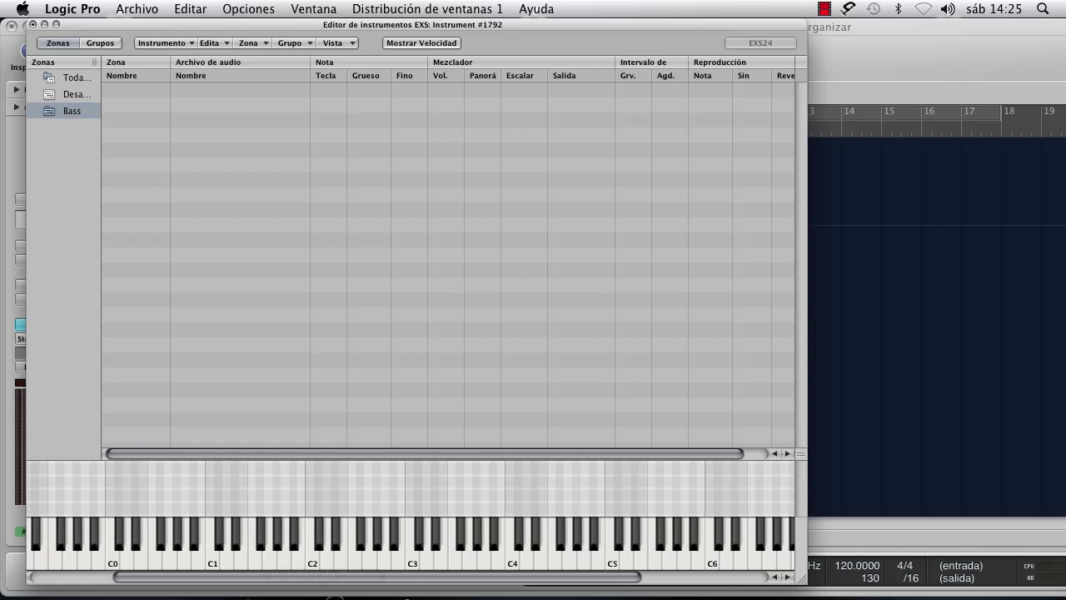
- Switch to Finder, open the Deep Bass folder under Samples Sound Banks > ESX 24, and uncover the instrument editor beside it
click(234, 552)
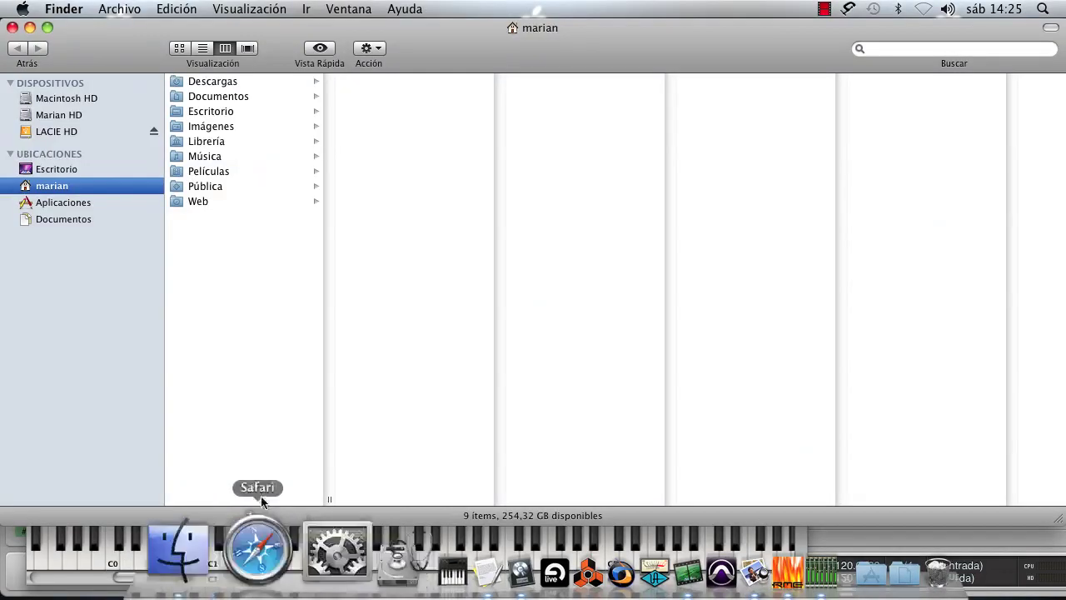
click(64, 117)
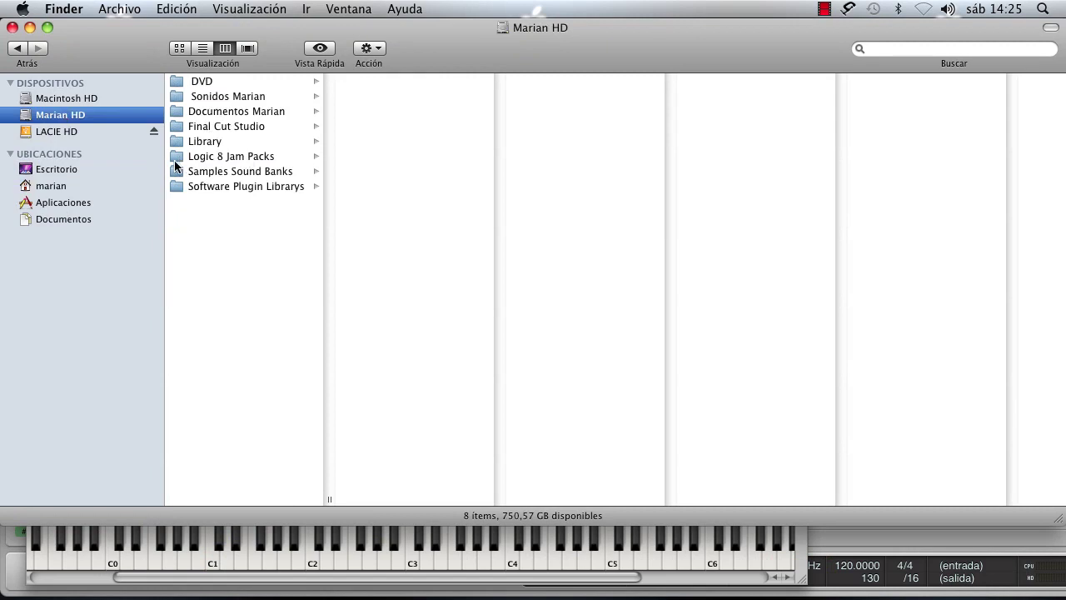
click(214, 173)
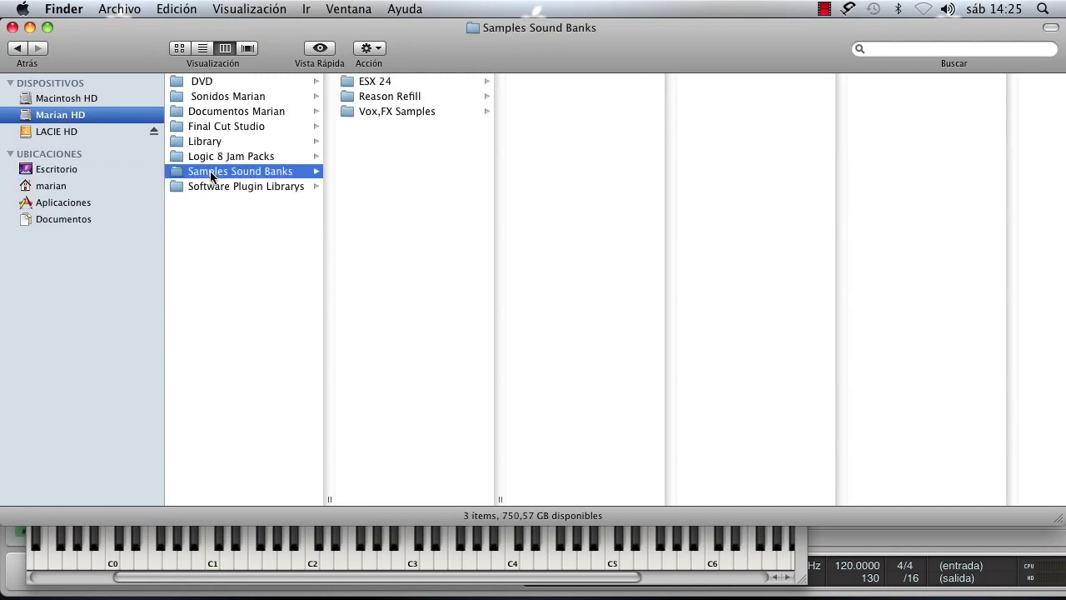
click(372, 83)
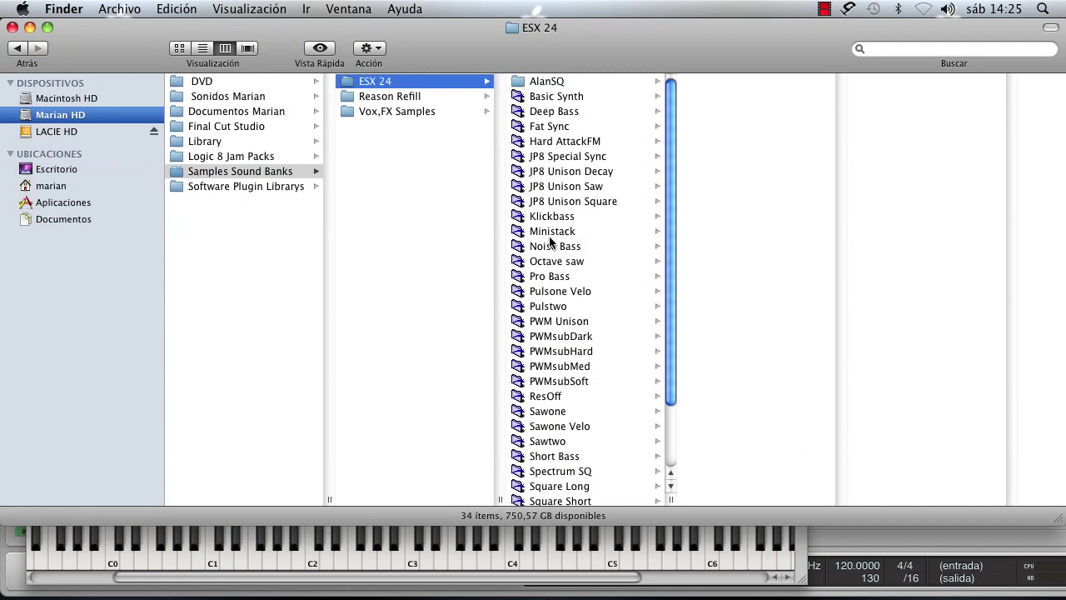
click(522, 113)
drag(559, 40, 725, 295)
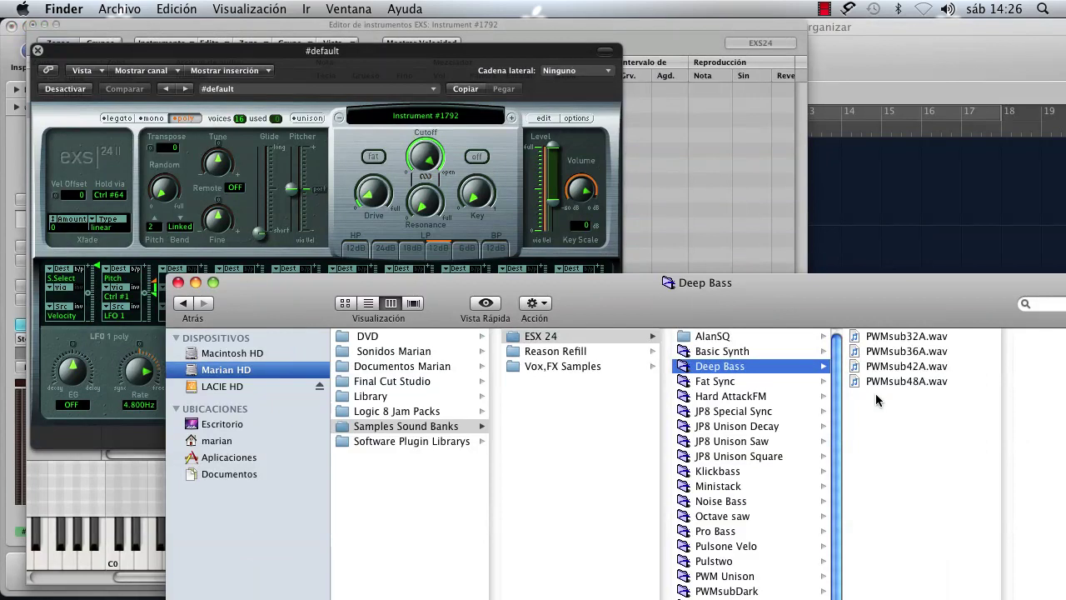
click(38, 52)
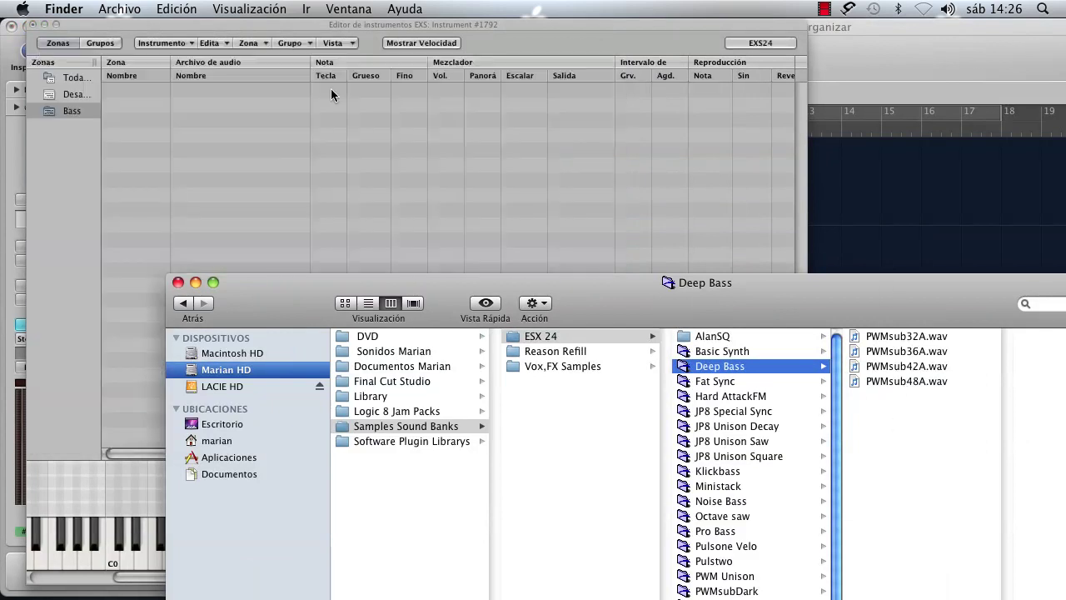
- Add the four PWMsub samples to the Bass group as contiguous zones, one note wide, starting at C1
drag(870, 391, 167, 155)
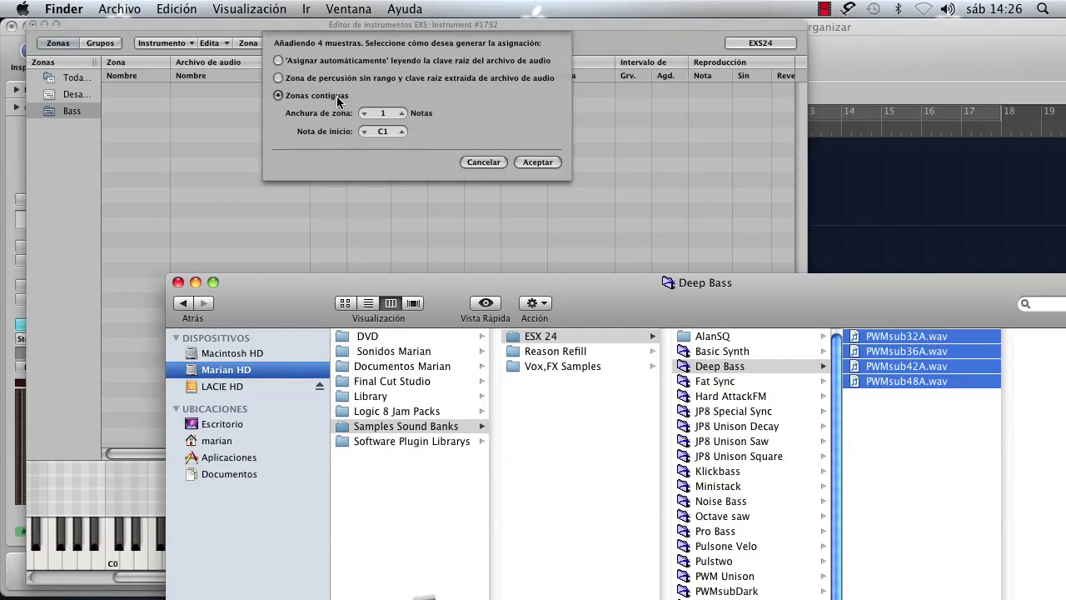
click(401, 131)
click(364, 131)
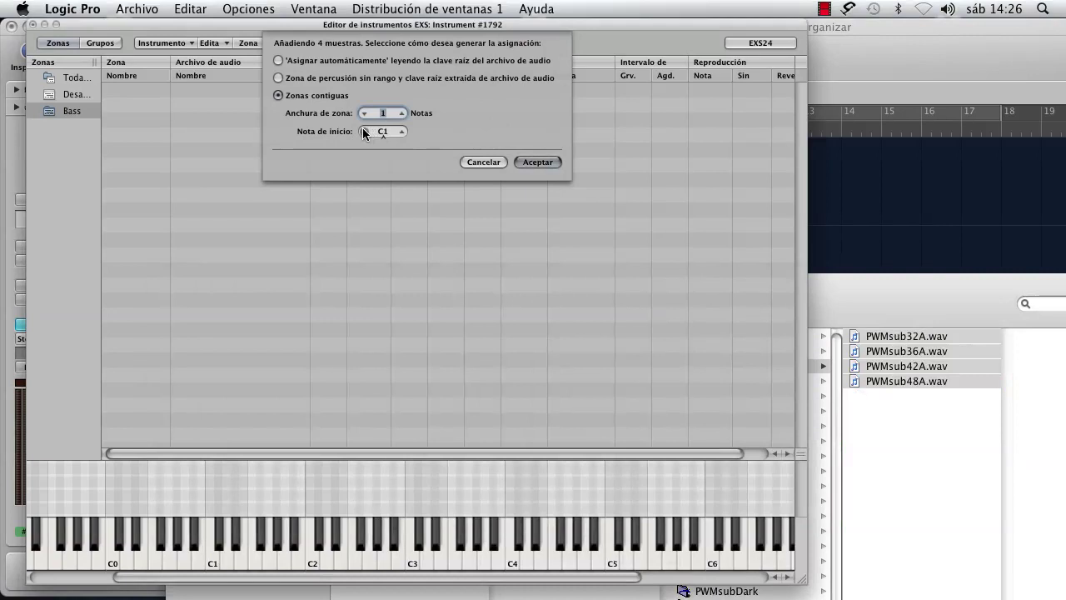
click(544, 164)
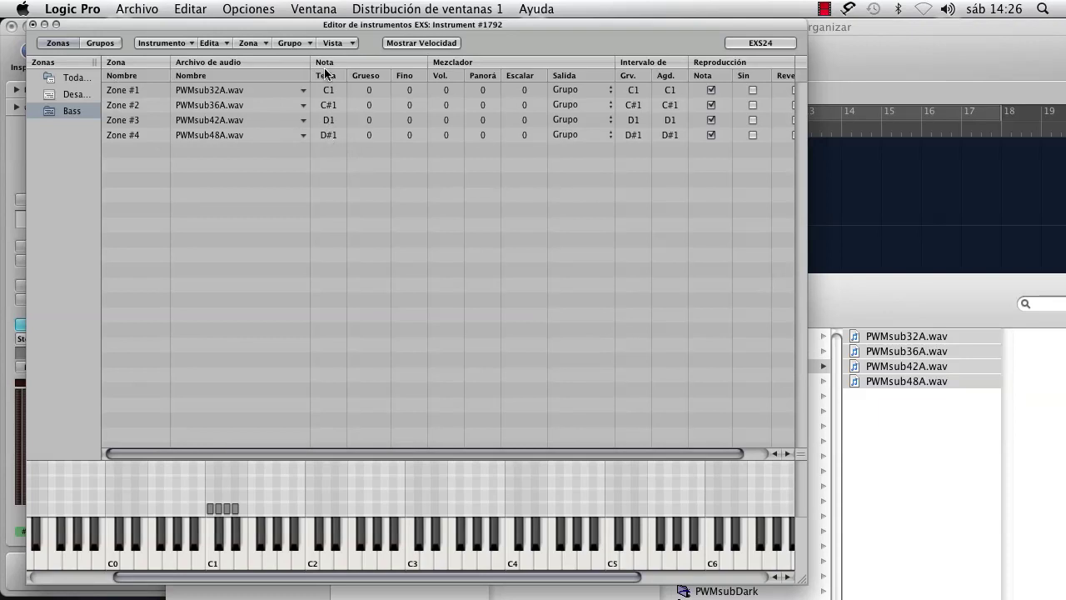
- Select Zone #1 and audition its sample on the C1 key
click(123, 91)
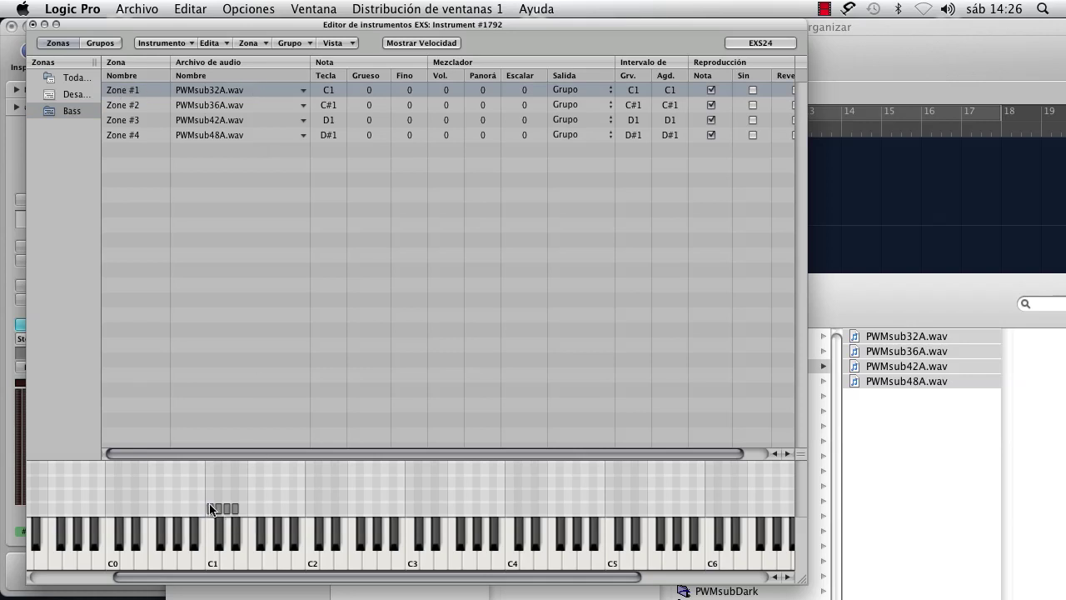
click(212, 556)
click(211, 557)
click(212, 556)
- Map Zone #1 to C1–D1, Zone #2 to D#1–F1 and Zone #3 to F#1–G1, with Zone #4 on G#1
click(236, 511)
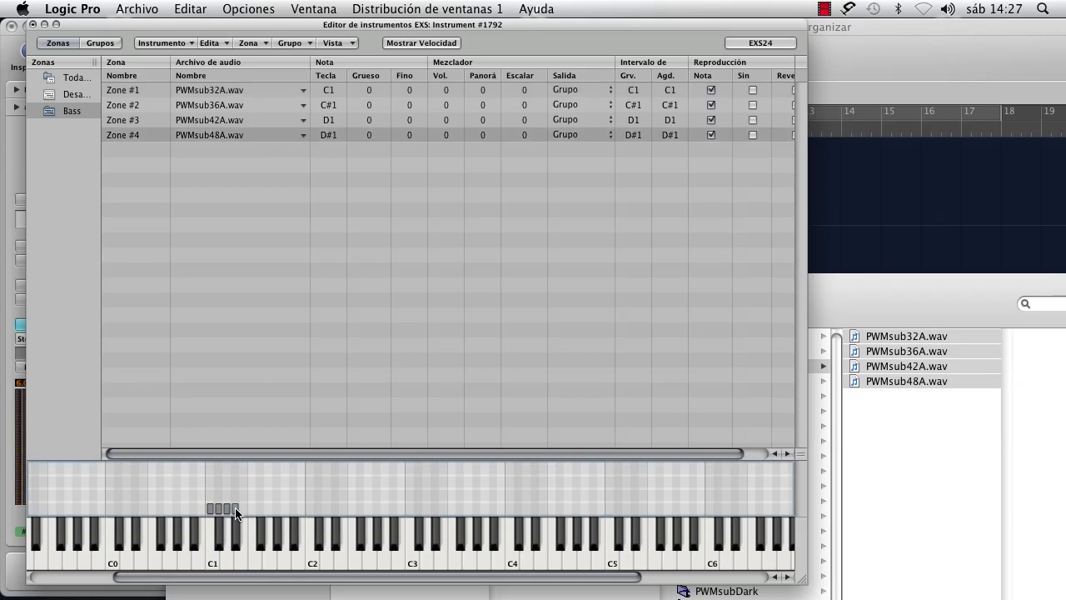
mouse_move(235, 511)
mouse_down()
mouse_move(278, 511)
mouse_move(215, 508)
mouse_move(230, 508)
mouse_up()
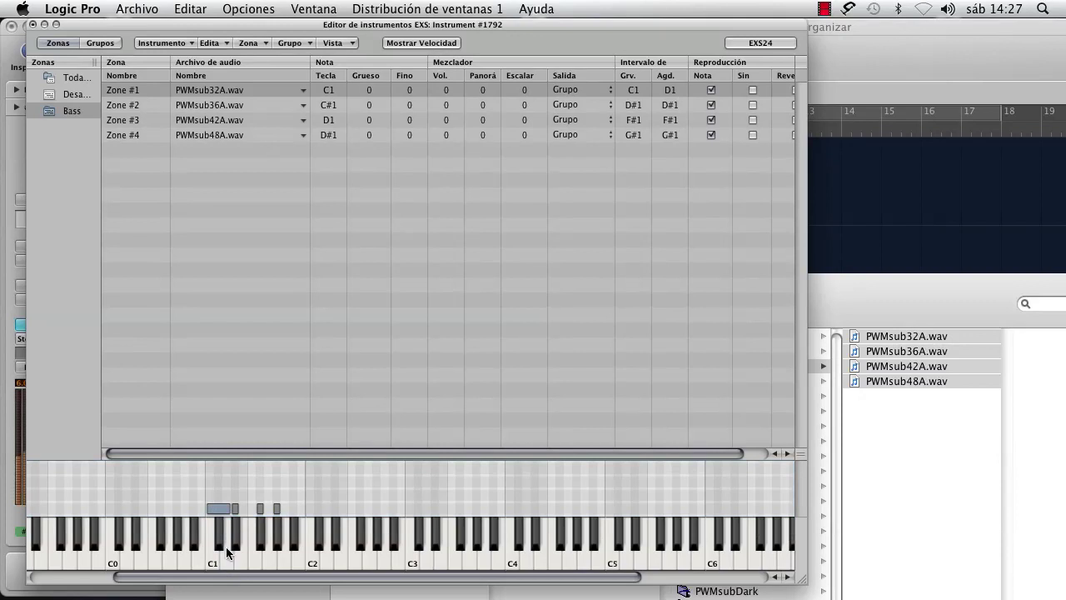
click(219, 539)
click(212, 555)
drag(242, 508, 273, 506)
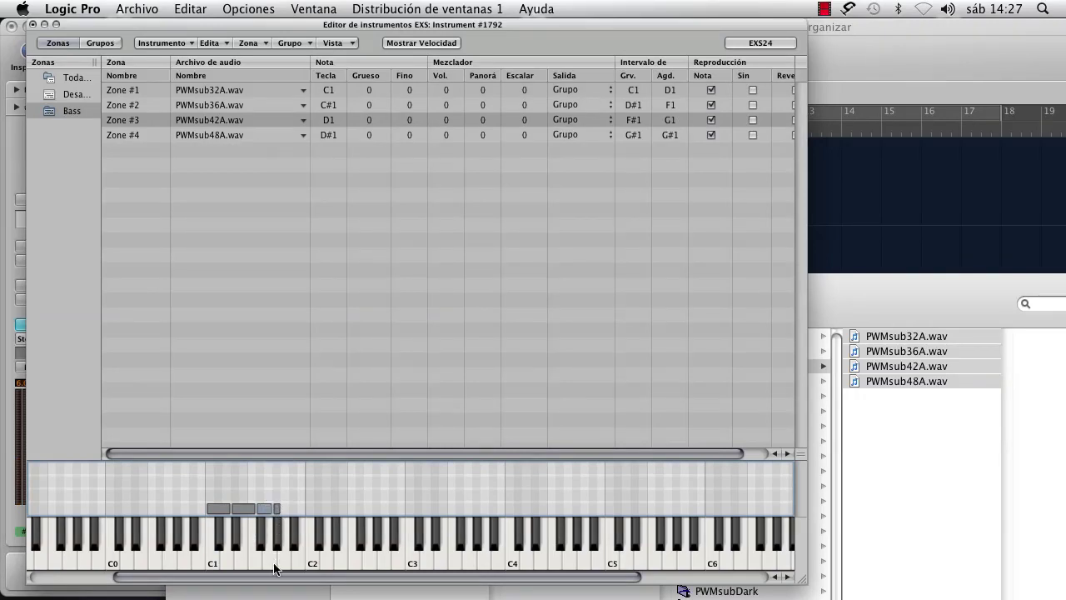
- Move Zone #4 onto G1 to overlap Zone #3 and audition the layered samples on that key
click(276, 506)
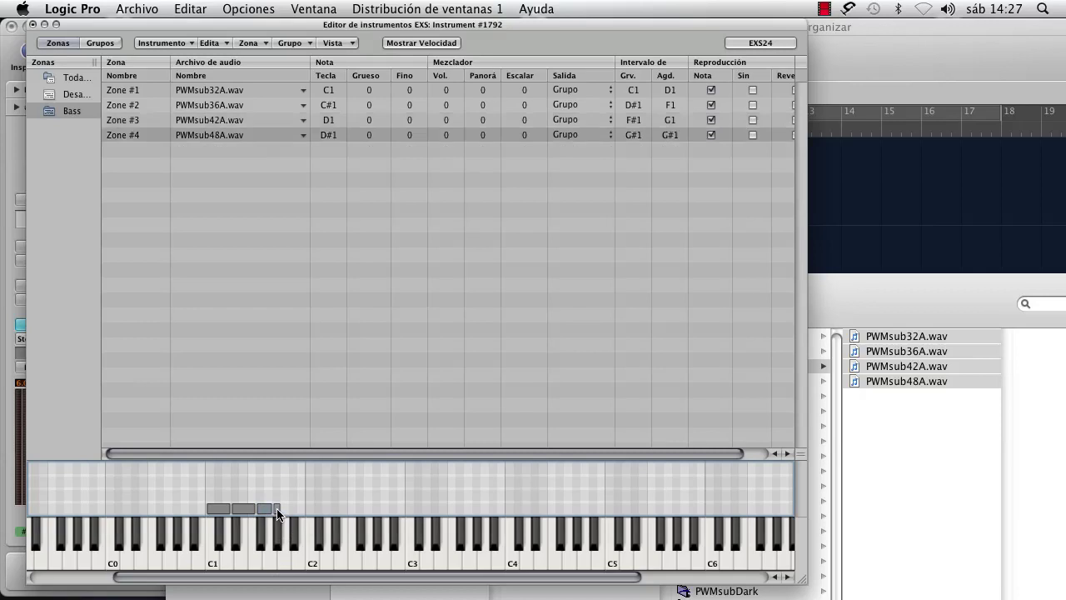
drag(276, 495, 269, 493)
click(268, 563)
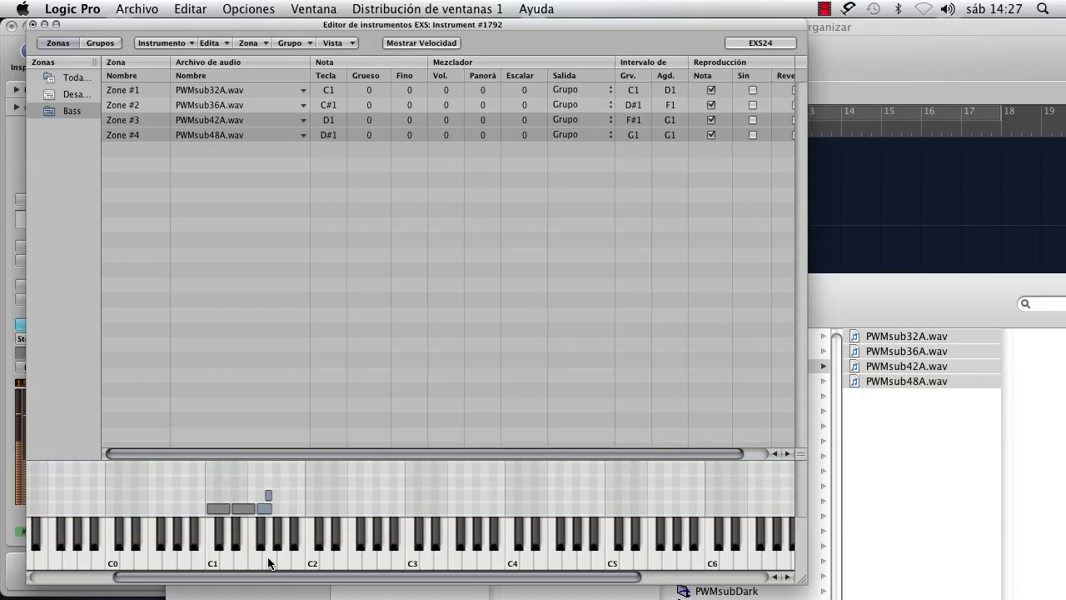
click(268, 563)
click(268, 563)
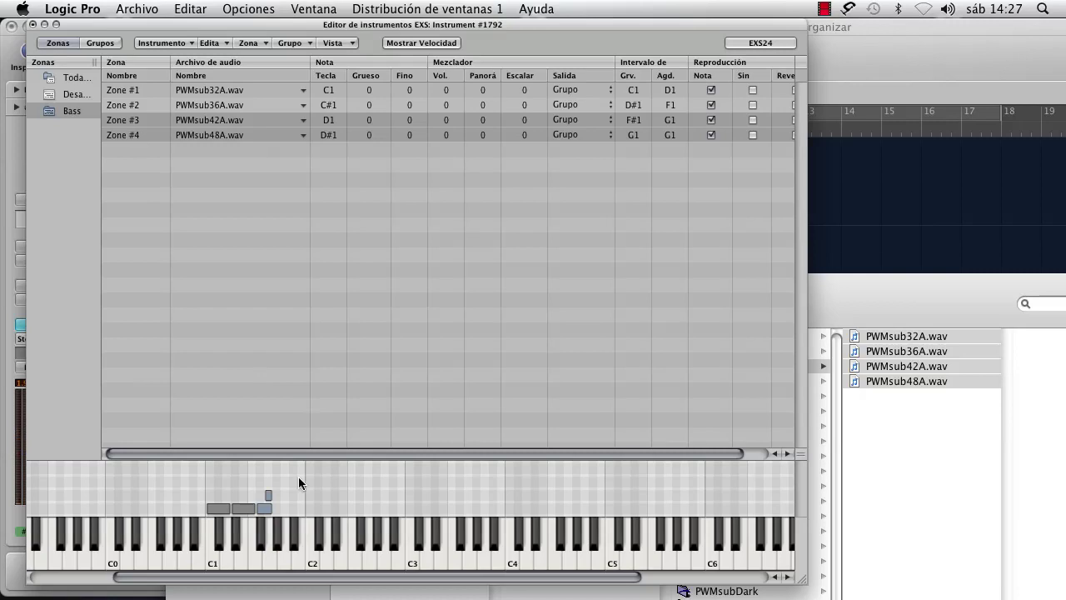
- Widen Zone #4 and place it directly after Zone #3, covering G#1 to C2
mouse_move(268, 491)
mouse_down()
mouse_move(300, 500)
mouse_move(270, 499)
mouse_up()
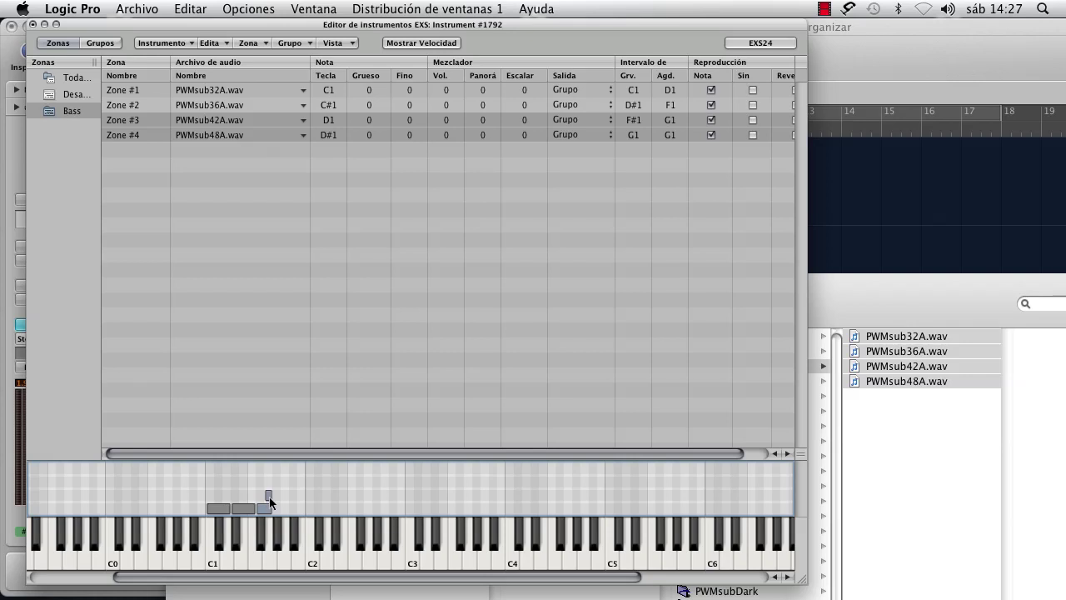
click(268, 495)
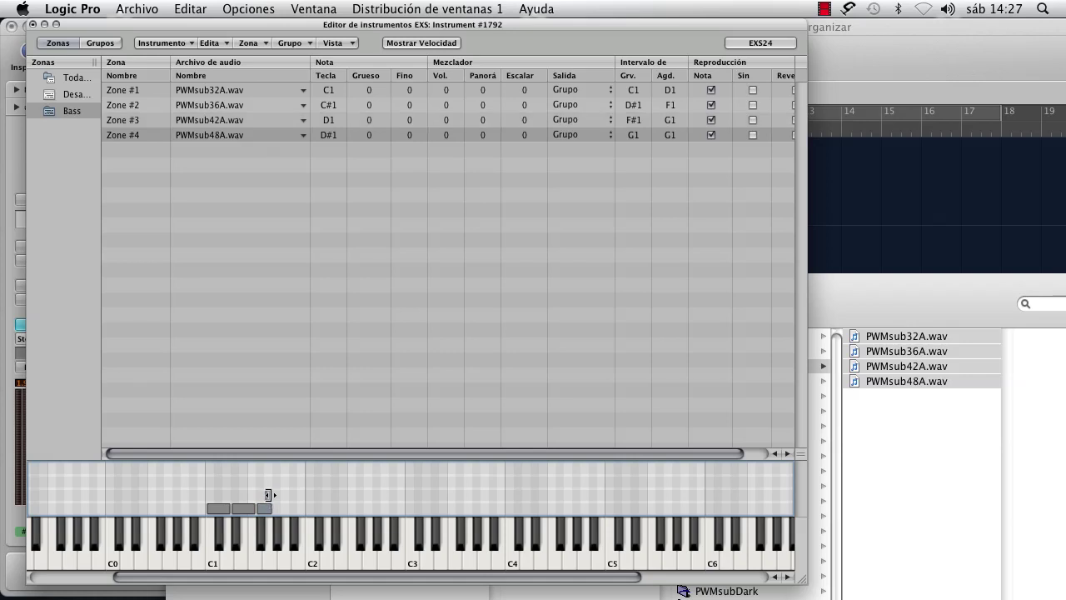
drag(269, 494, 322, 503)
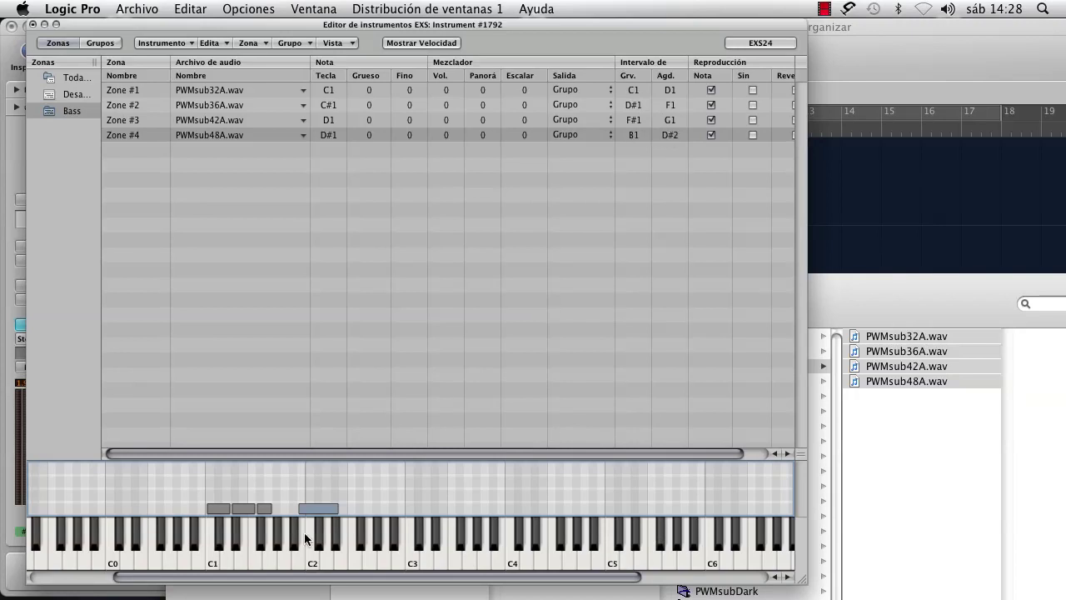
drag(317, 510, 296, 514)
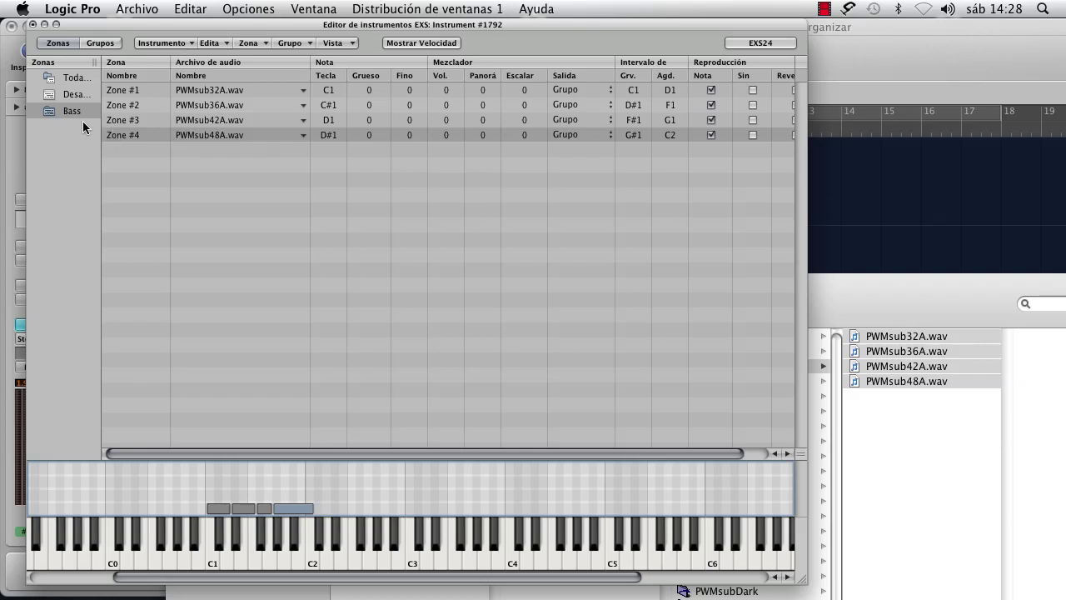
- Create a second zone group and name it Bass 2
click(295, 42)
click(298, 58)
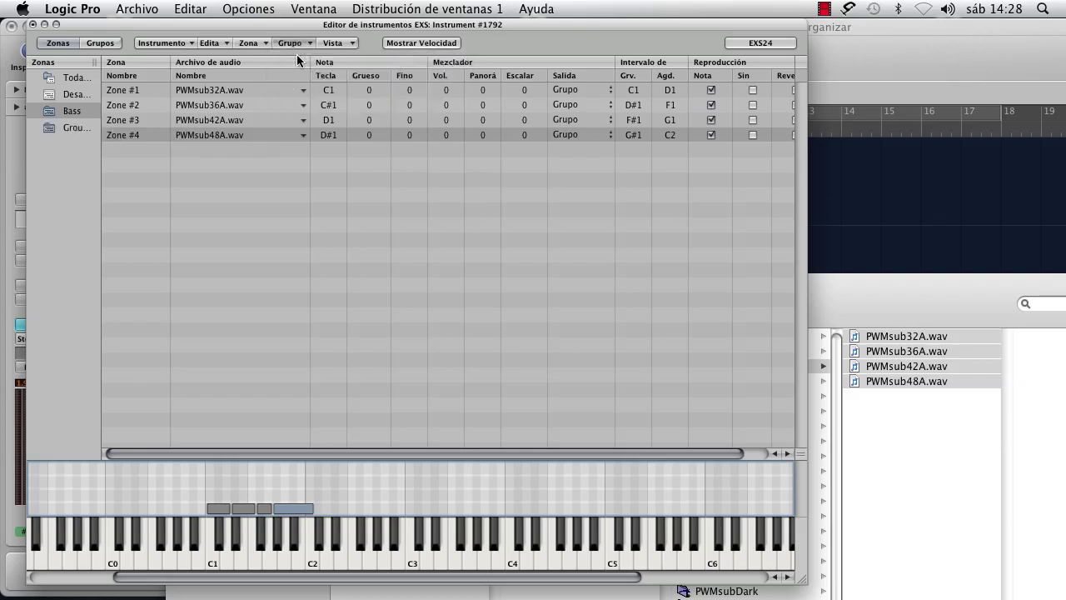
click(69, 127)
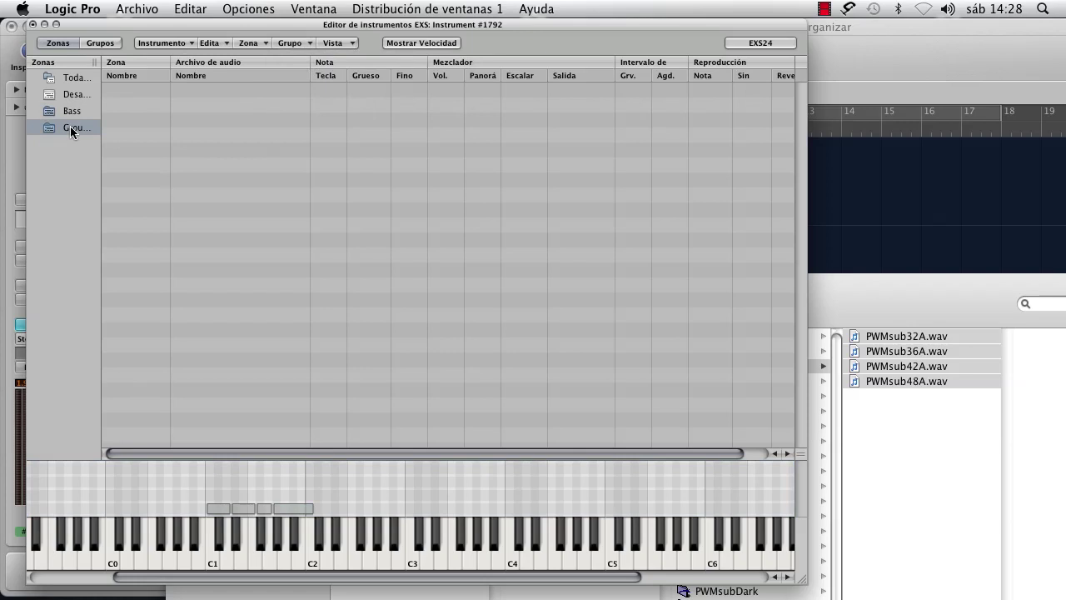
double_click(70, 127)
drag(57, 127, 134, 134)
key(Caps_Lock)
text(B)
key(Caps_Lock)
text(ass 2)
key(Return)
- From Finder's Noise Bass folder, add NoiseBass36.wav, NoiseBass42.wav and NoiseBass48.wav to the Bass 2 group as contiguous one-note zones starting at C1
click(930, 293)
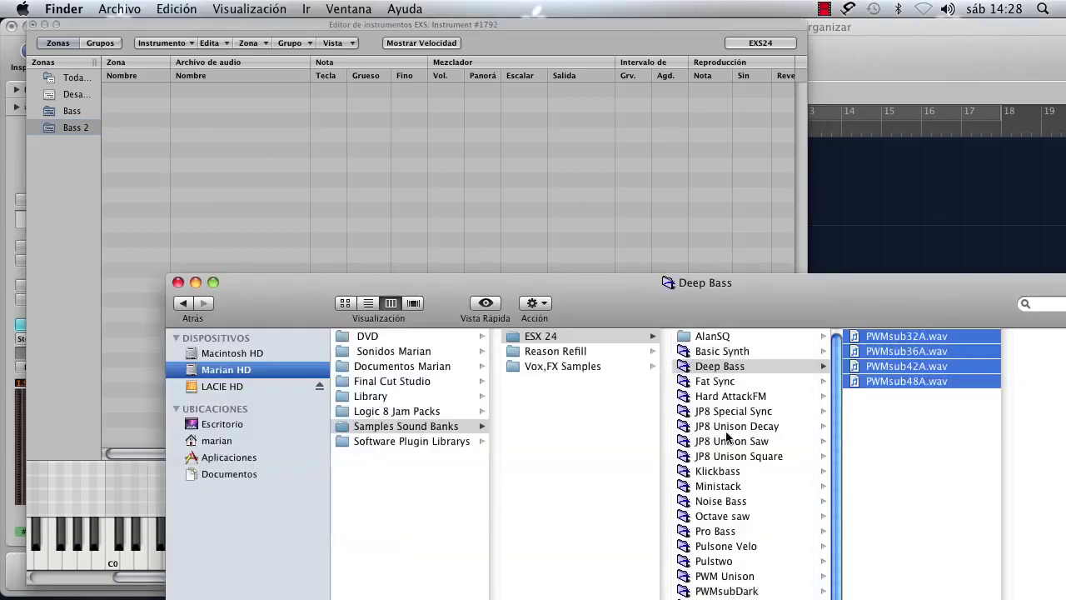
click(708, 473)
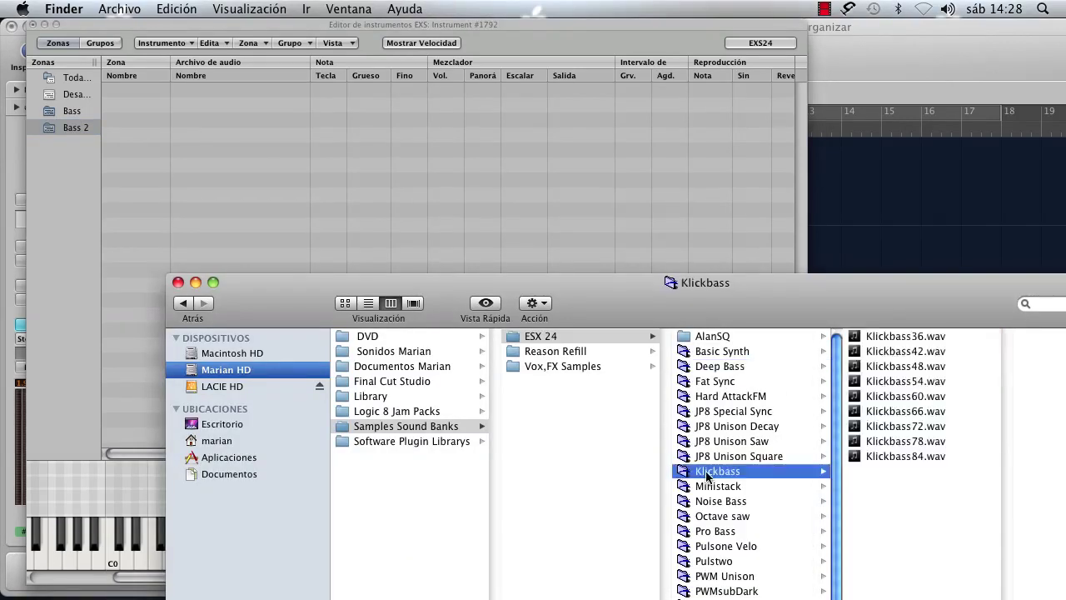
click(721, 503)
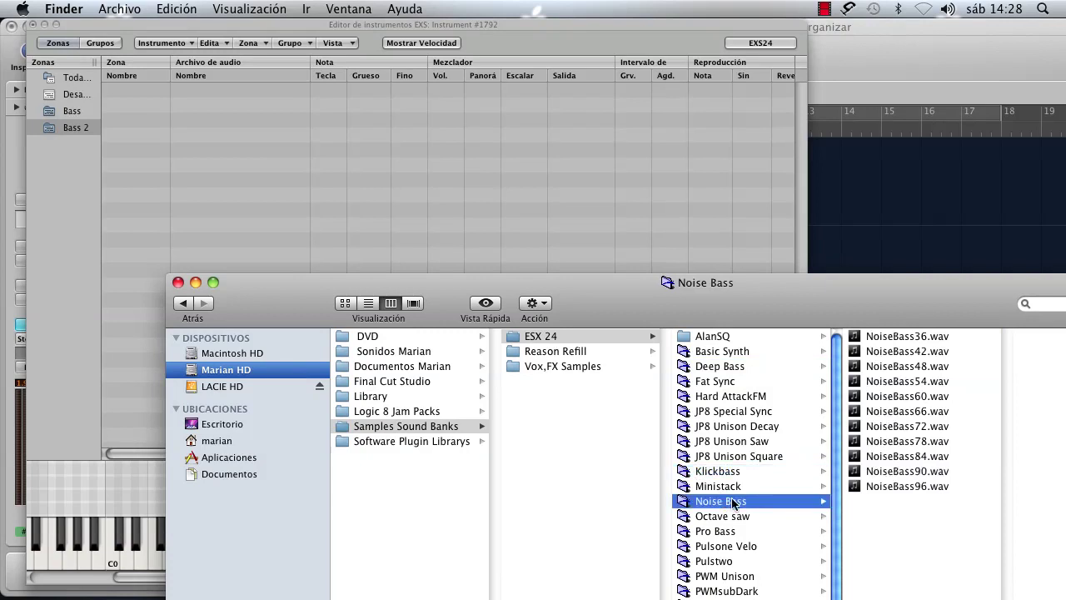
click(868, 335)
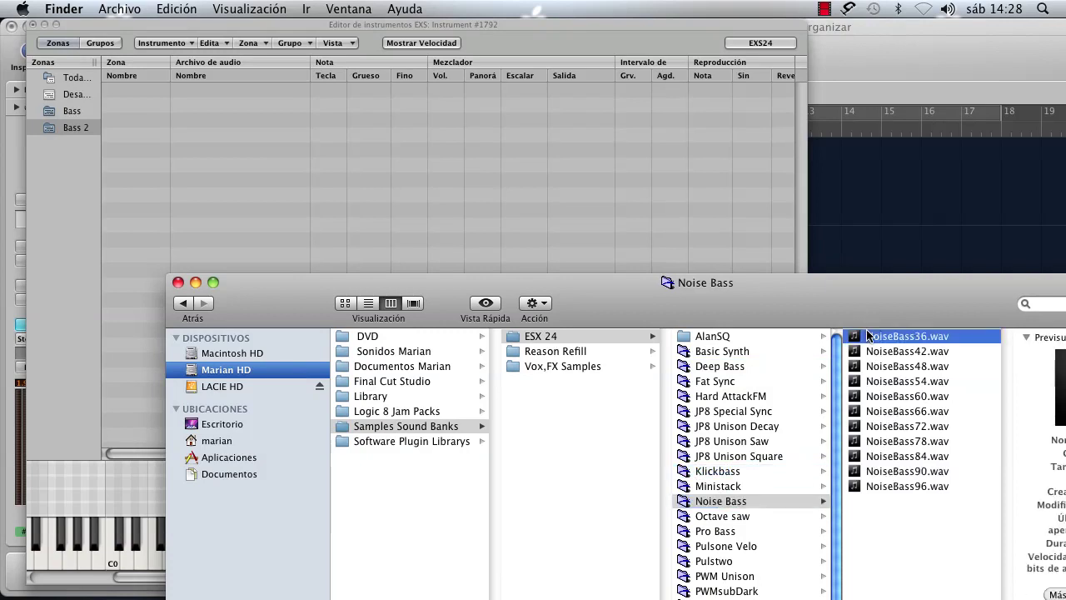
shift+click(873, 367)
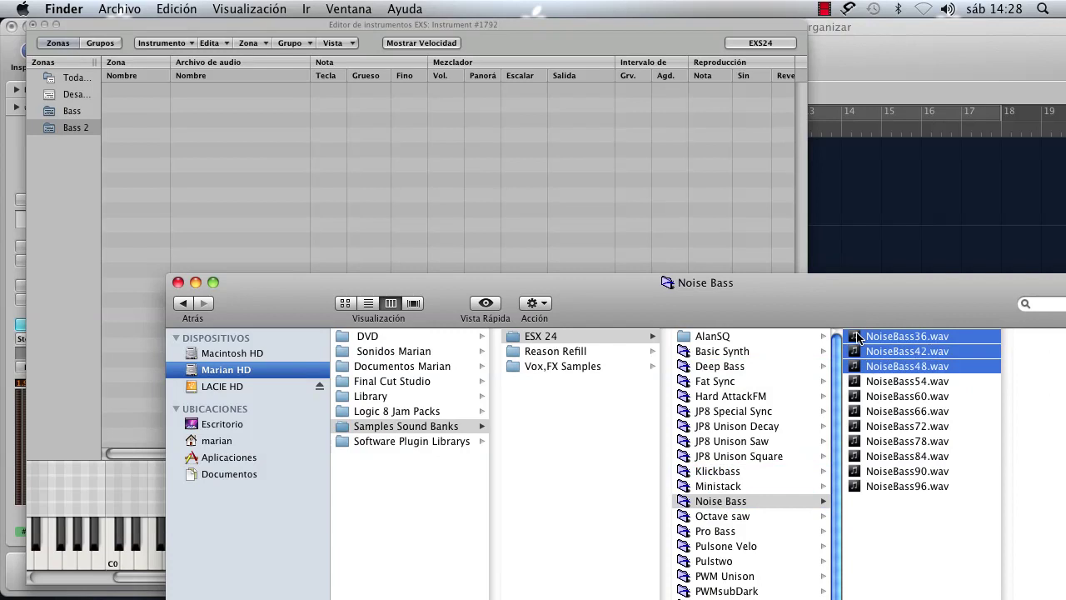
drag(858, 337, 161, 144)
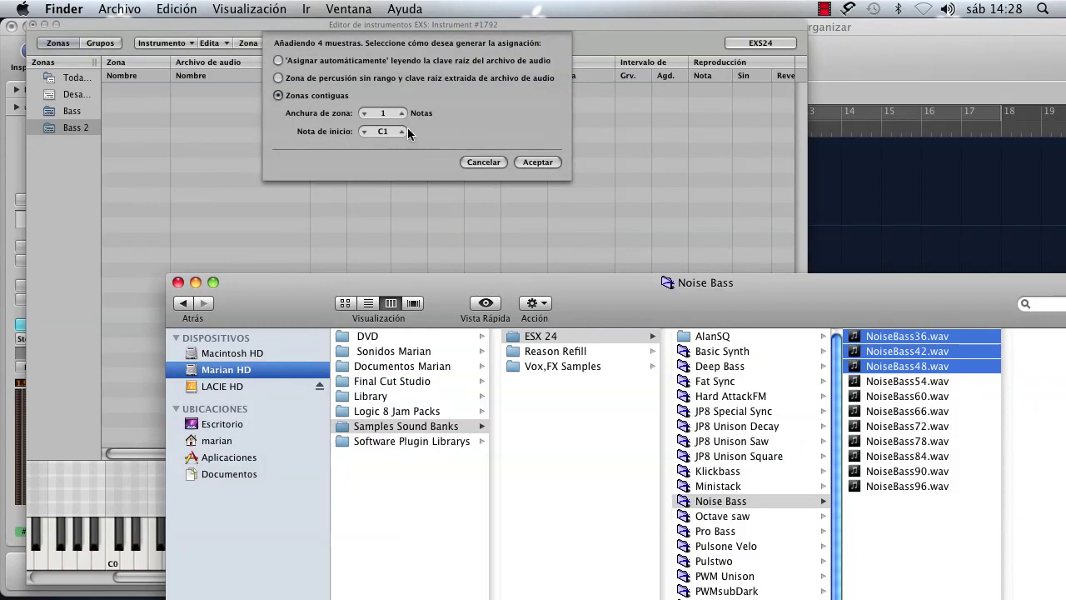
click(533, 162)
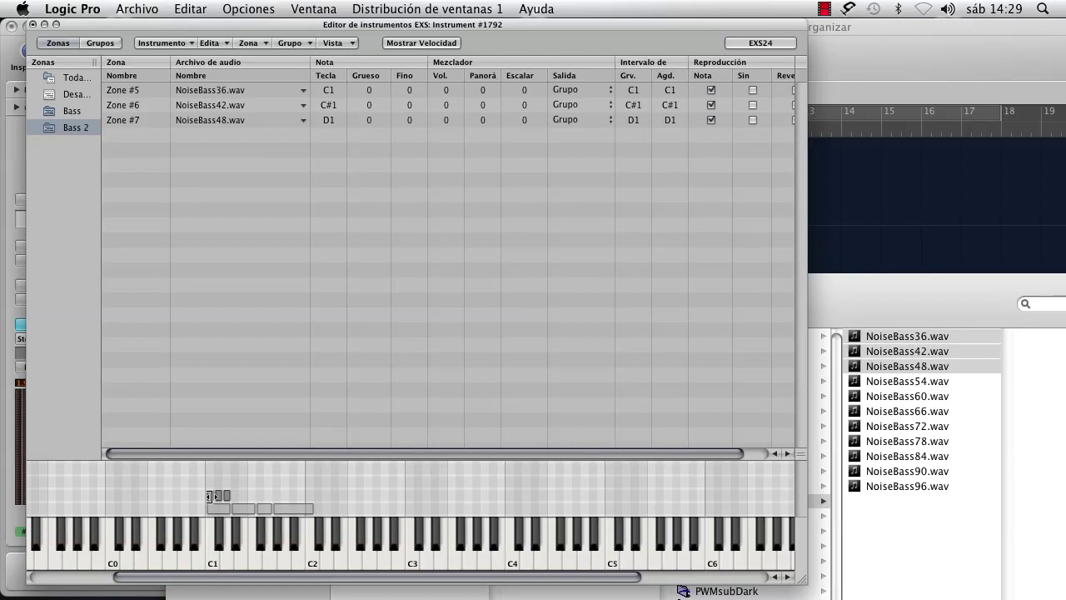
- Move Zone #5 to F2, extend Zone #6 across C#1–C2, and audition the overlapping samples on D1
drag(209, 493, 355, 477)
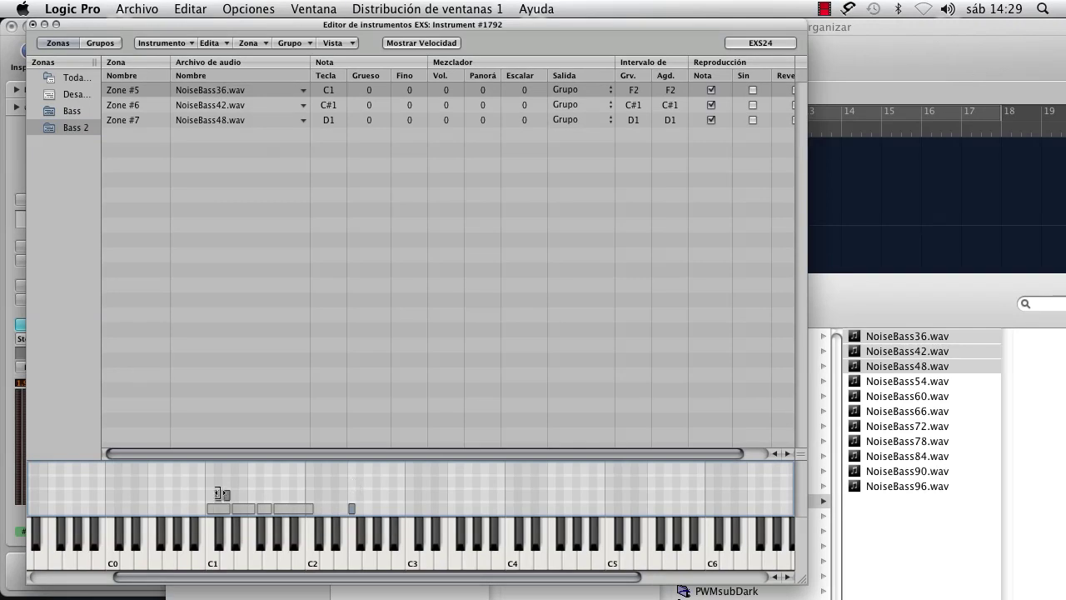
drag(220, 493, 304, 485)
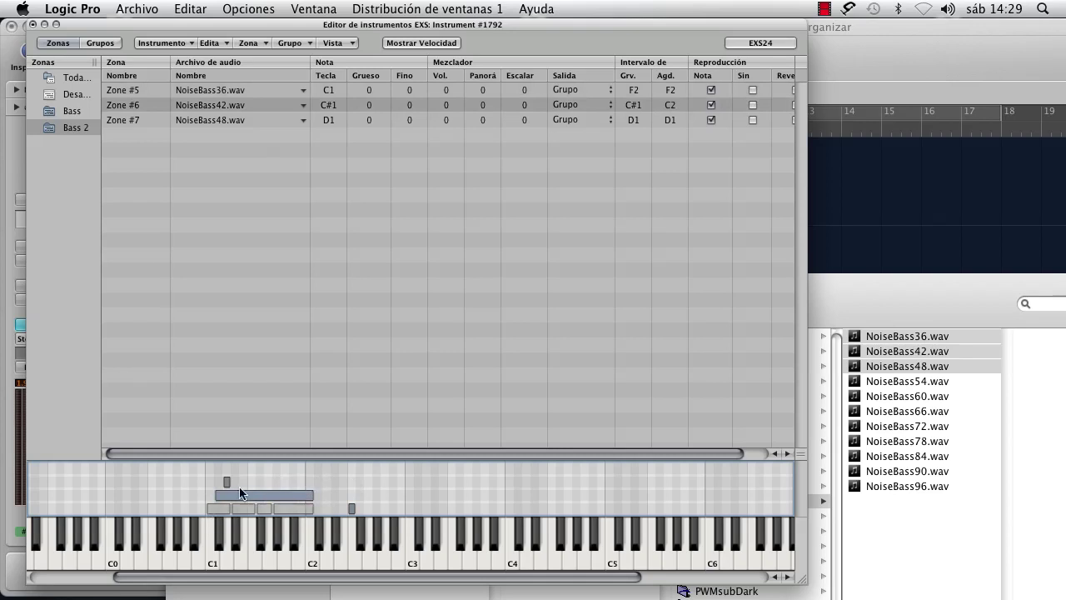
click(230, 559)
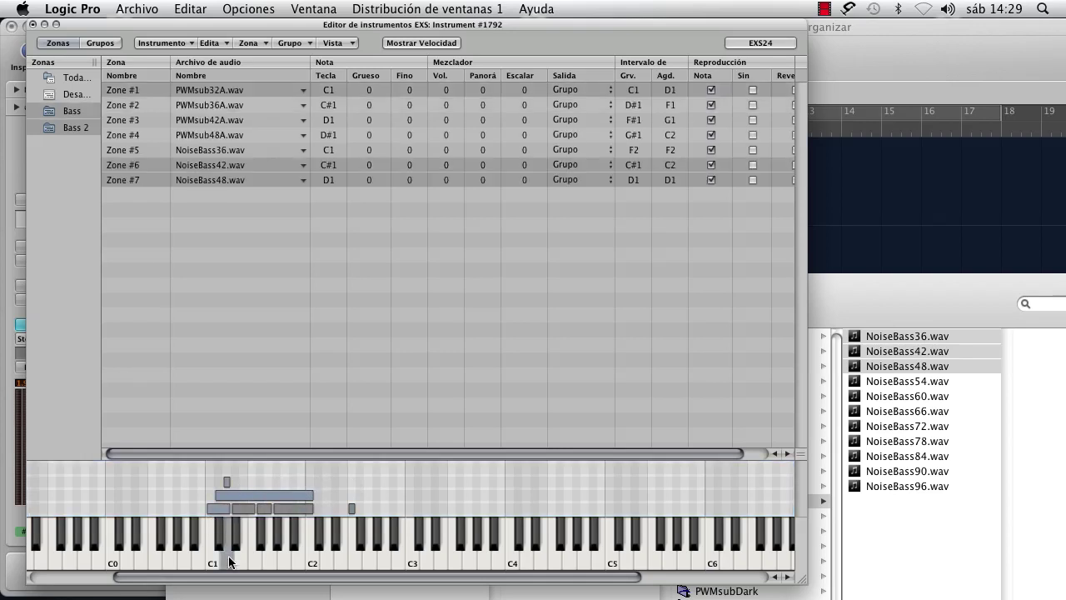
click(229, 558)
click(230, 559)
- Map Zone #5 to A#2–D3, Zone #6 to D#3–D4 and Zone #7 to C#2–G2
drag(354, 508, 409, 510)
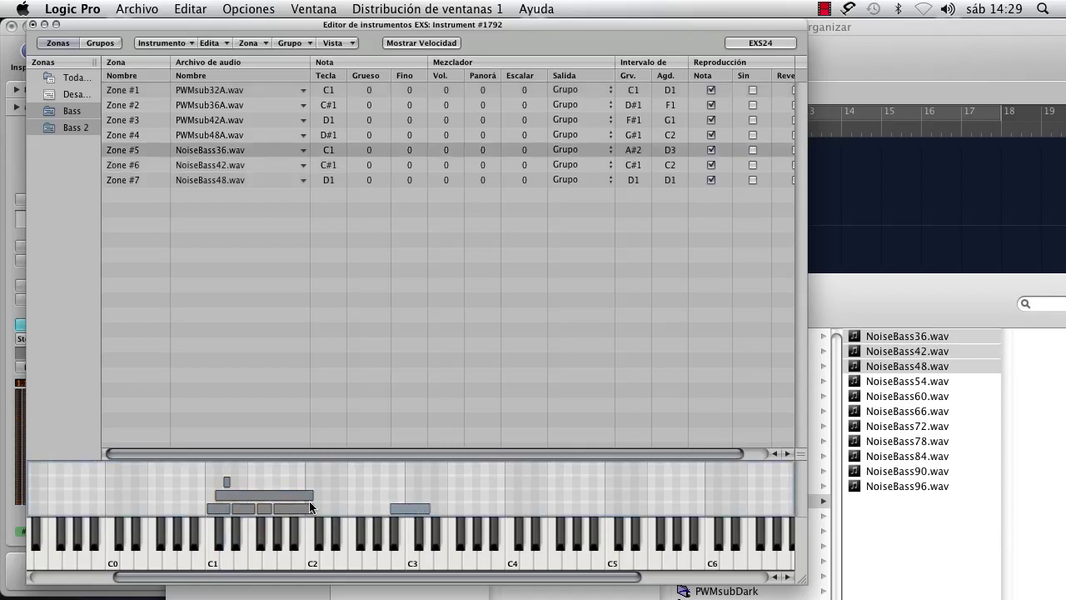
drag(276, 494, 497, 494)
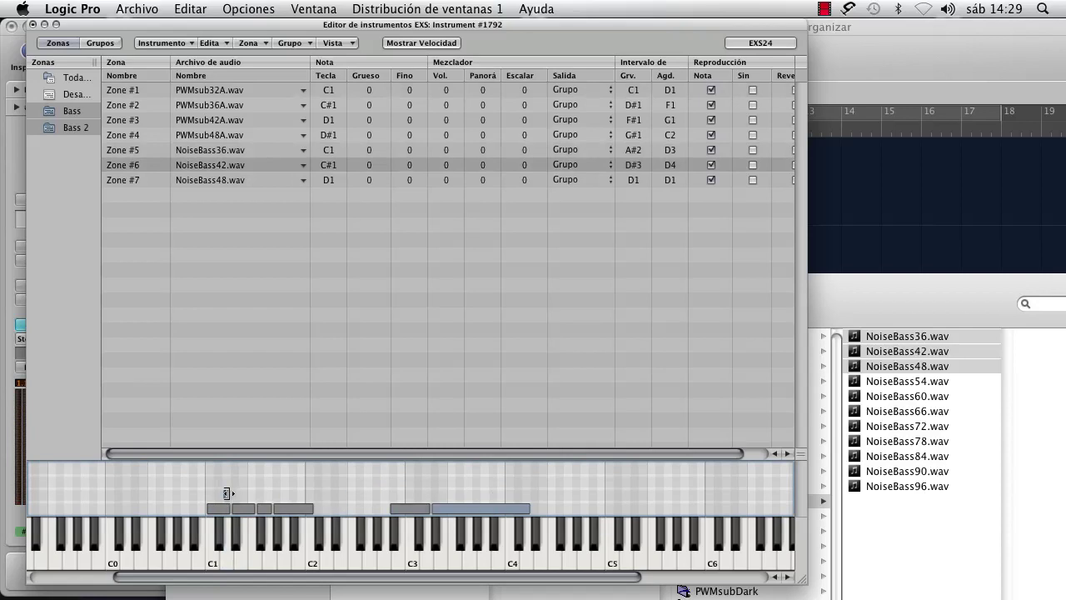
drag(226, 493, 365, 491)
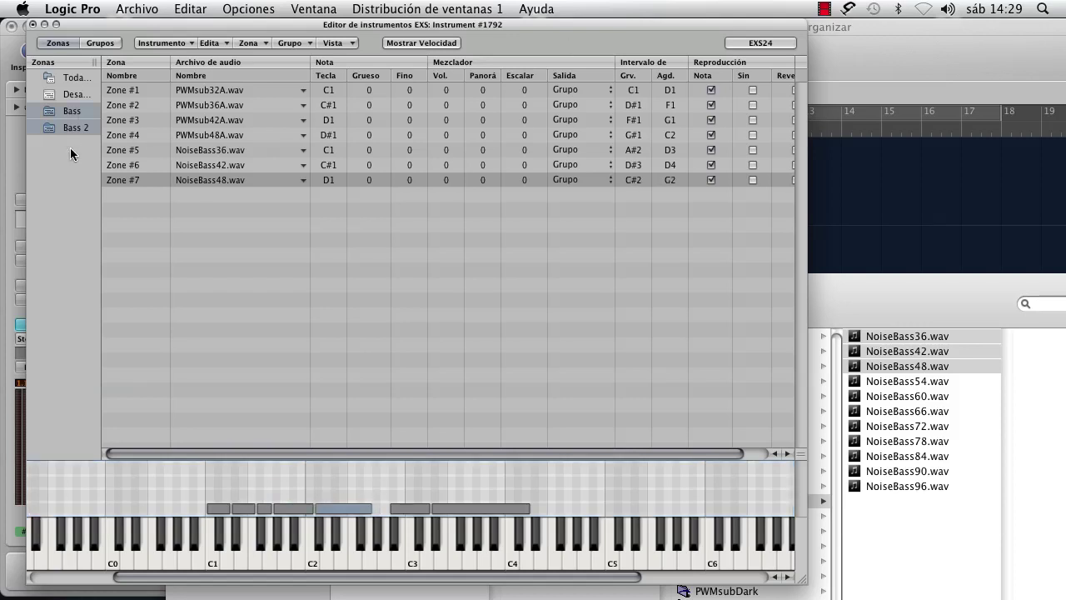
- Show the zones of the Bass group and the Bass 2 group in turn, and close the Finder window
click(77, 112)
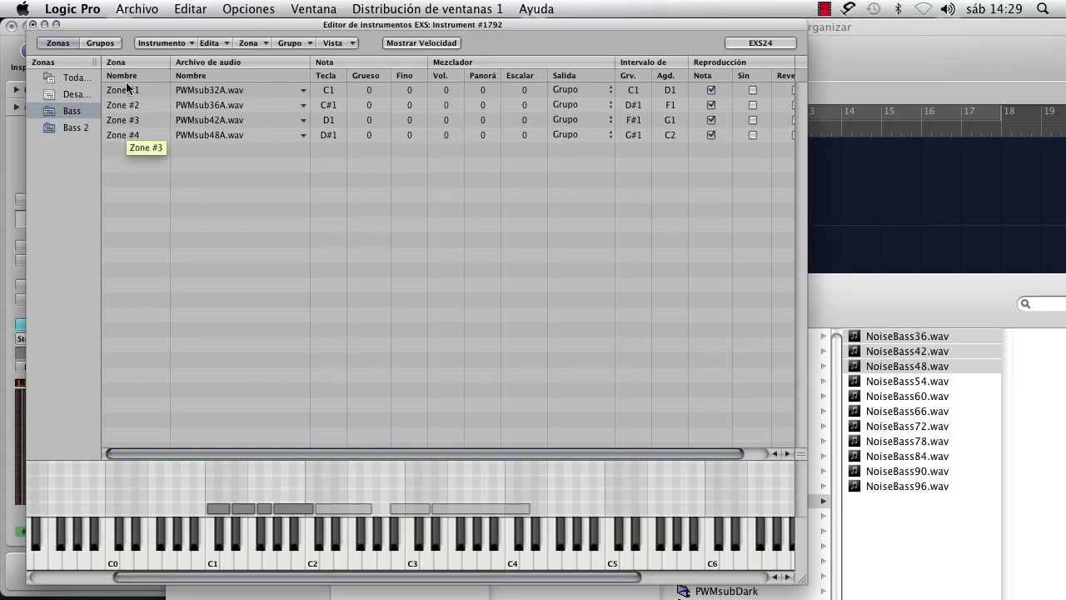
click(77, 128)
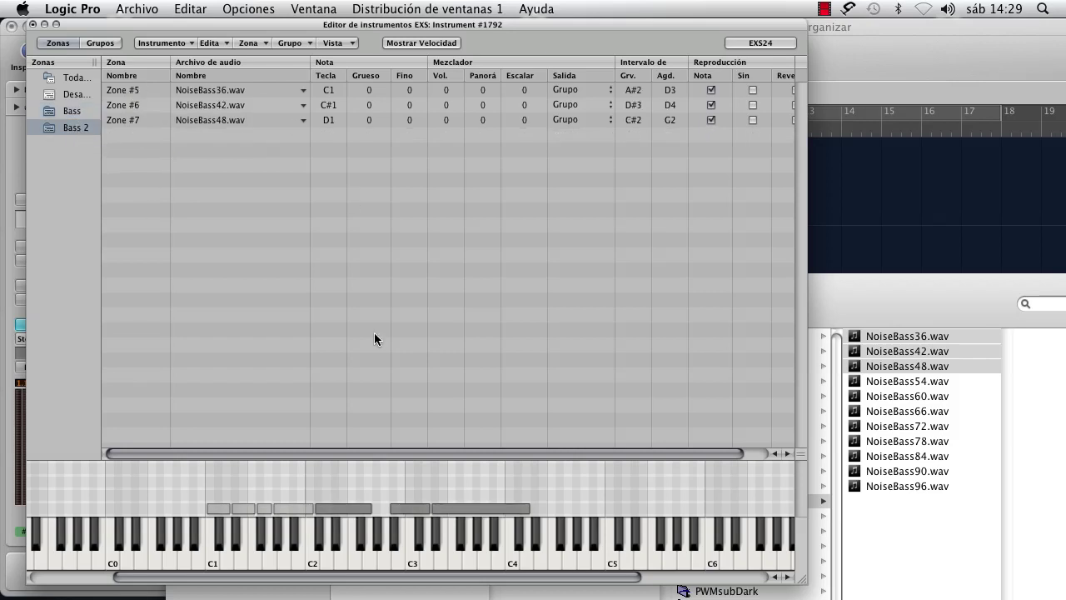
click(849, 307)
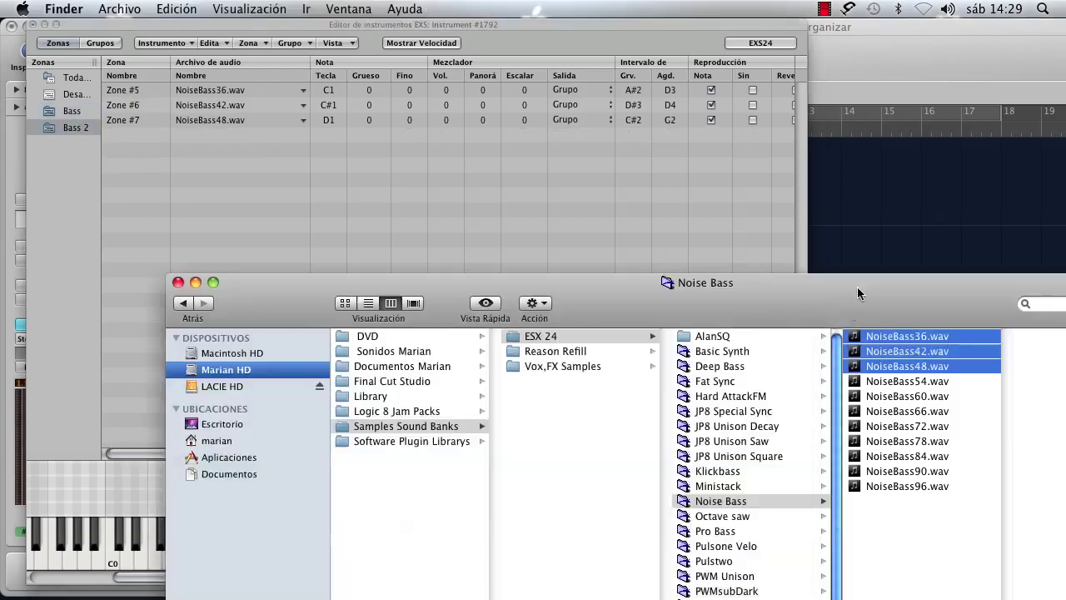
click(174, 289)
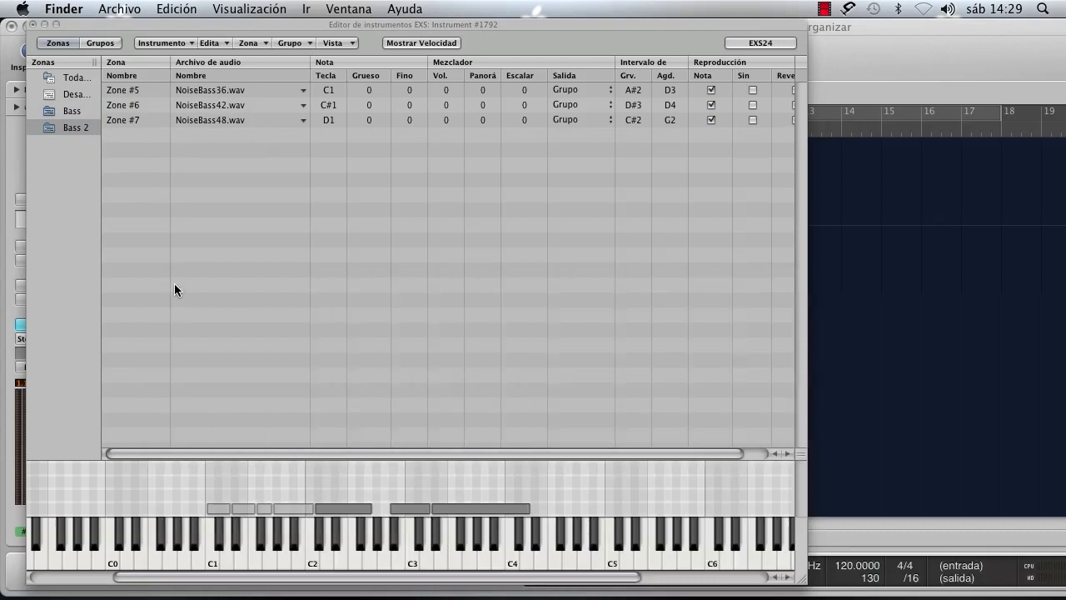
- Open Zone #5's NoiseBass36.wav in the Sample Editor and move the instrument editor window aside to view the waveform
click(134, 94)
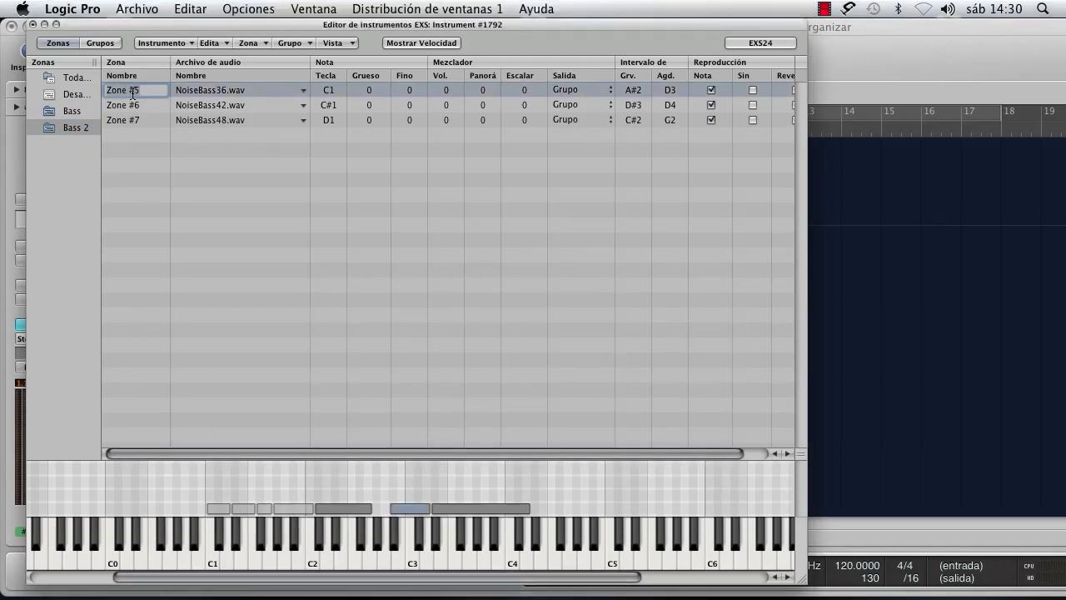
click(217, 138)
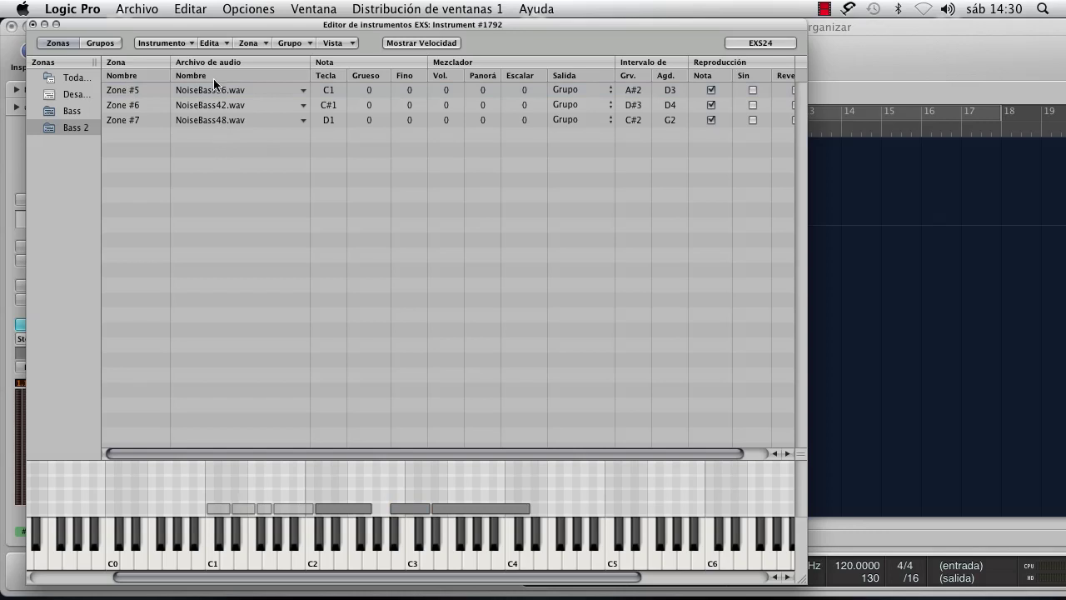
click(214, 90)
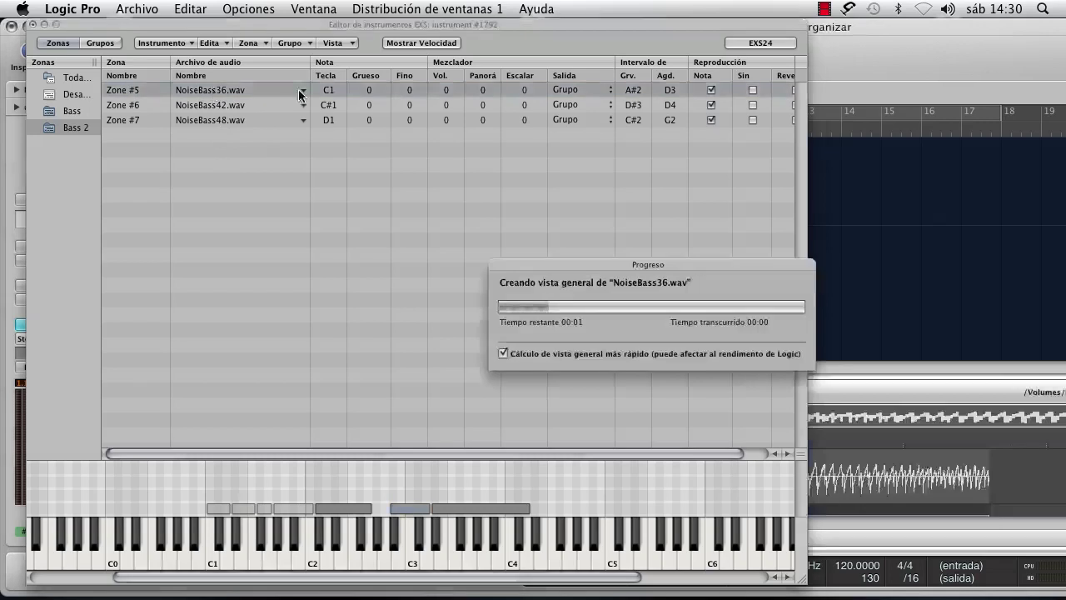
click(851, 367)
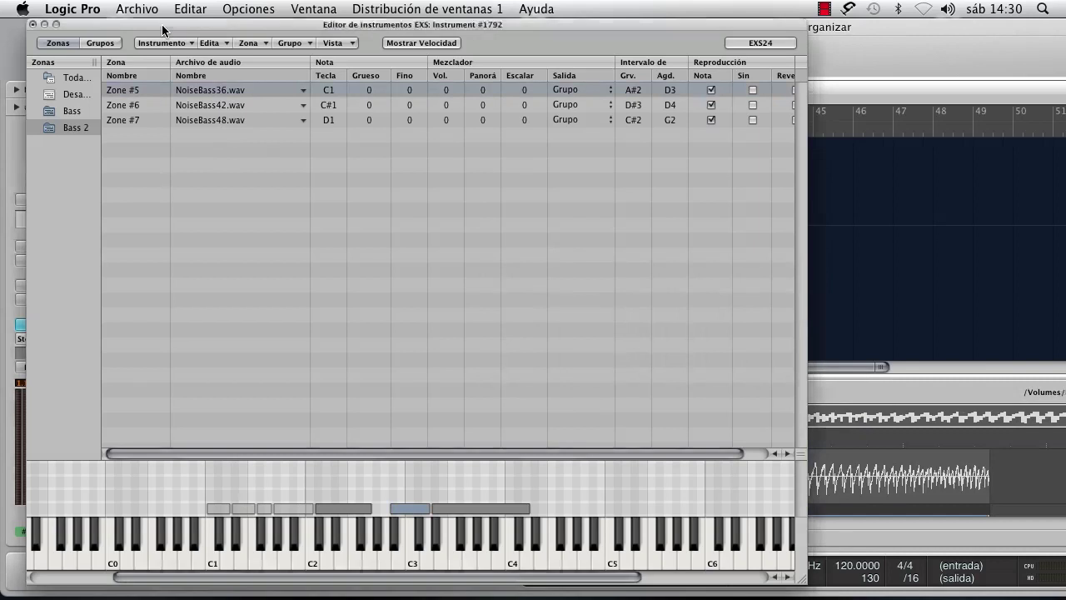
drag(162, 25, 1024, 83)
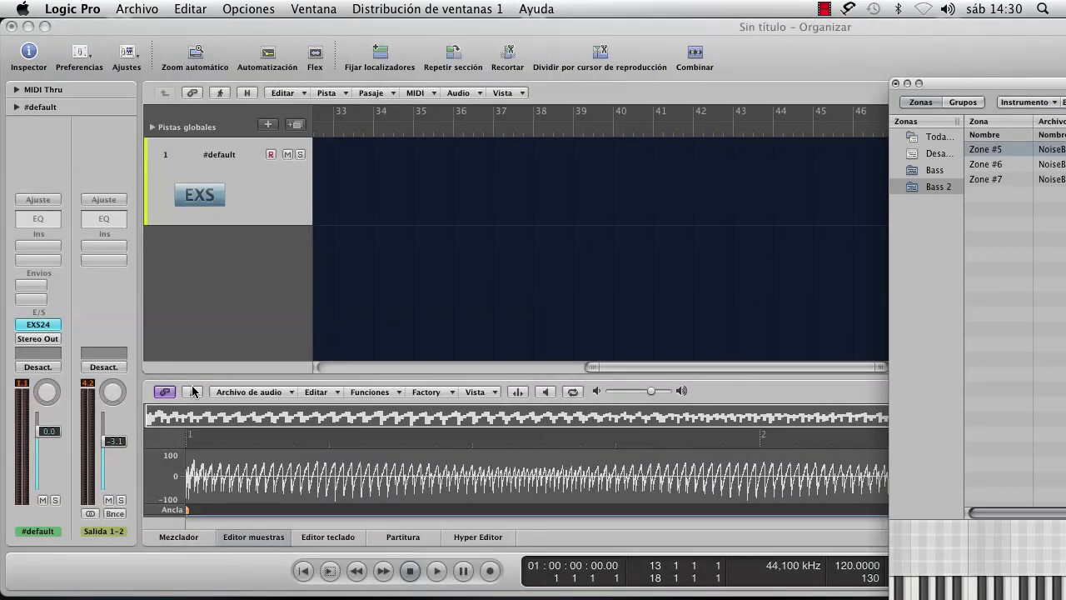
click(381, 373)
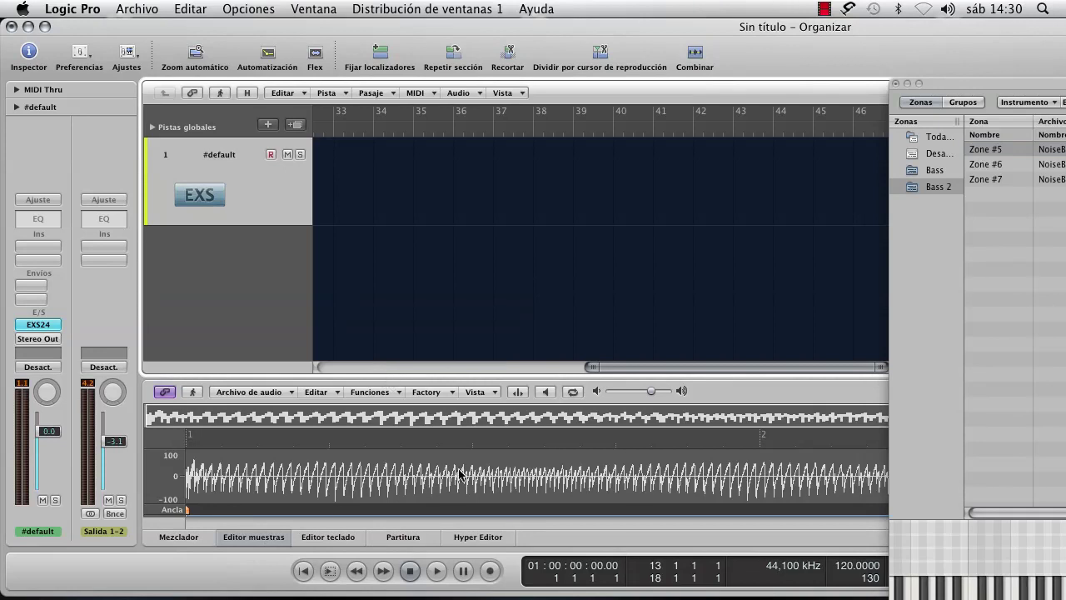
click(936, 82)
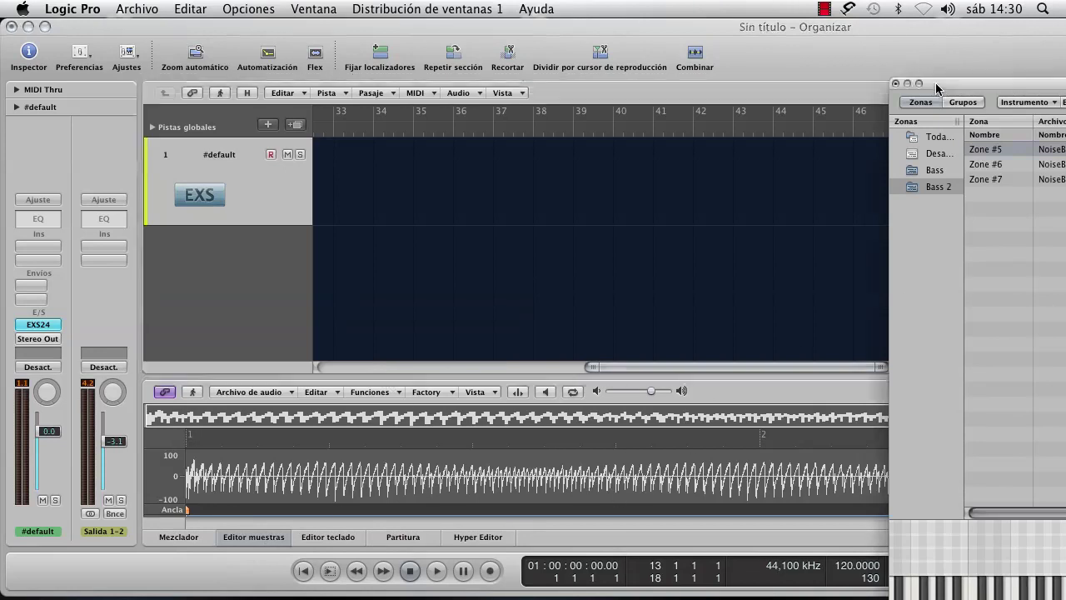
drag(936, 83, 1064, 84)
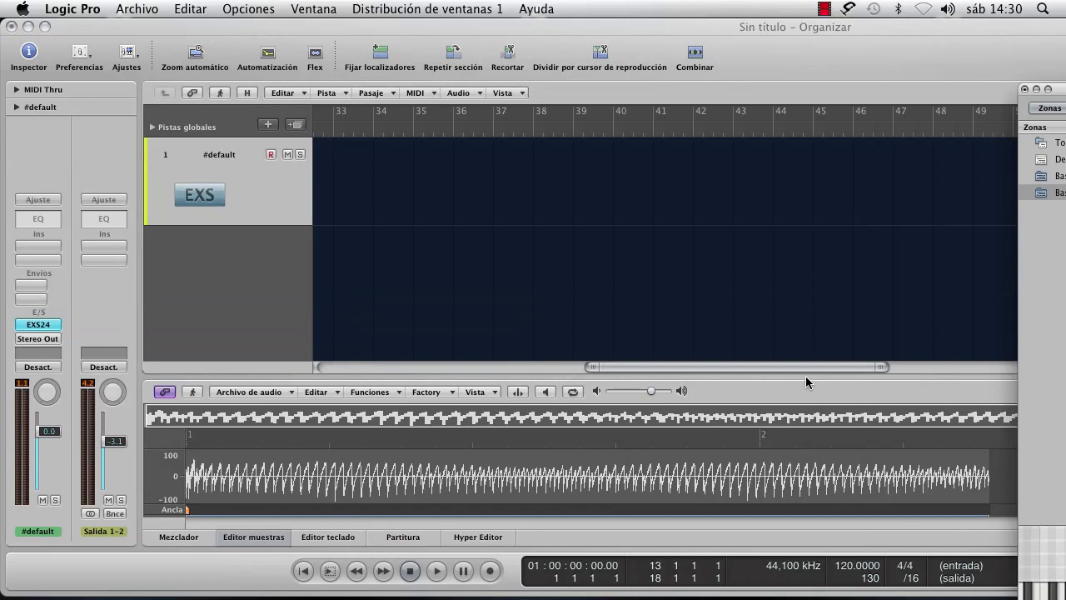
- Bring the instrument editor window back into view and turn on reverse playback (Revertir) for Zone #5
drag(1063, 92, 214, 40)
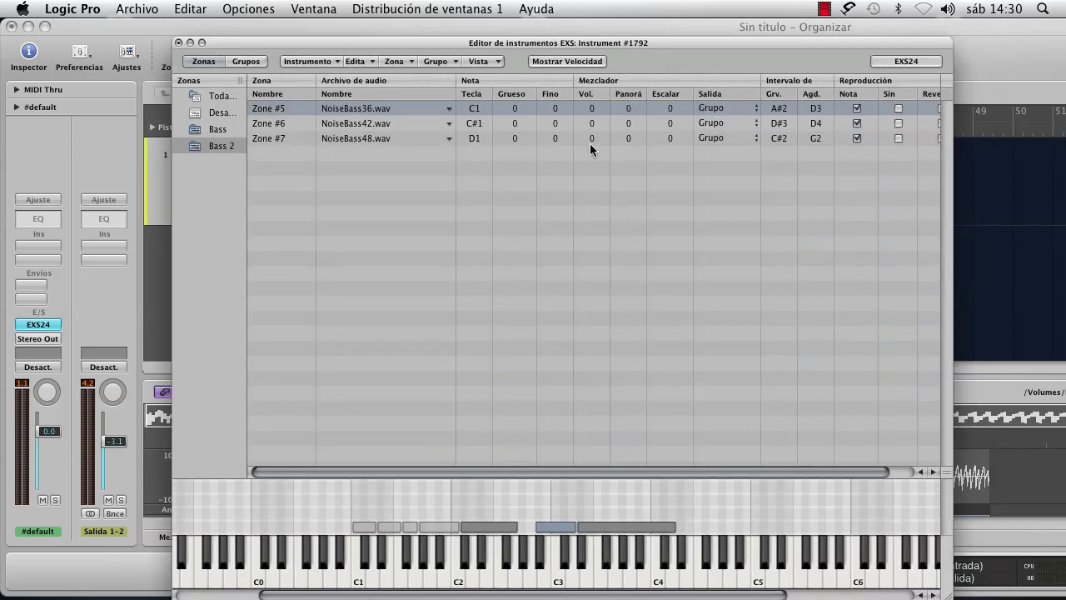
drag(812, 44, 658, 55)
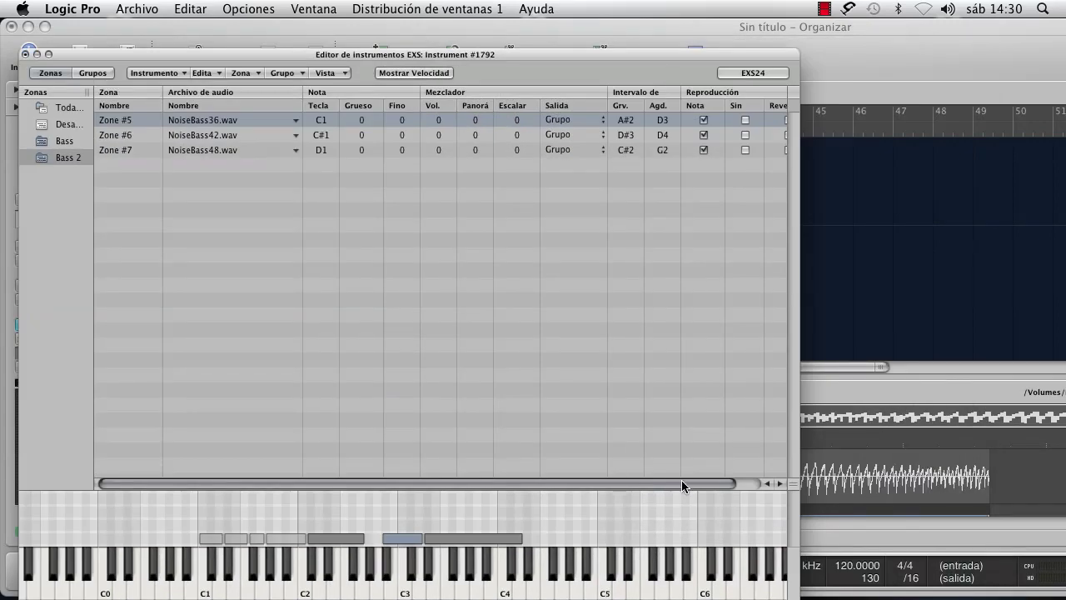
drag(682, 483, 707, 483)
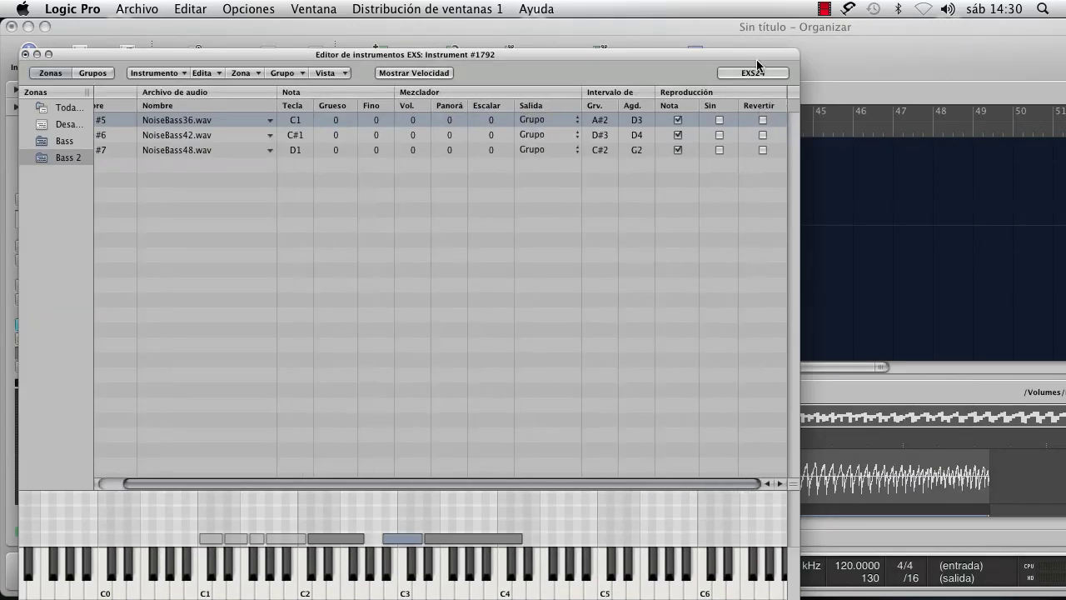
click(763, 120)
- Audition Zone #1 in the Bass group, turn on its reverse playback (Revertir) and audition the reversed sample
mouse_move(236, 501)
click(213, 557)
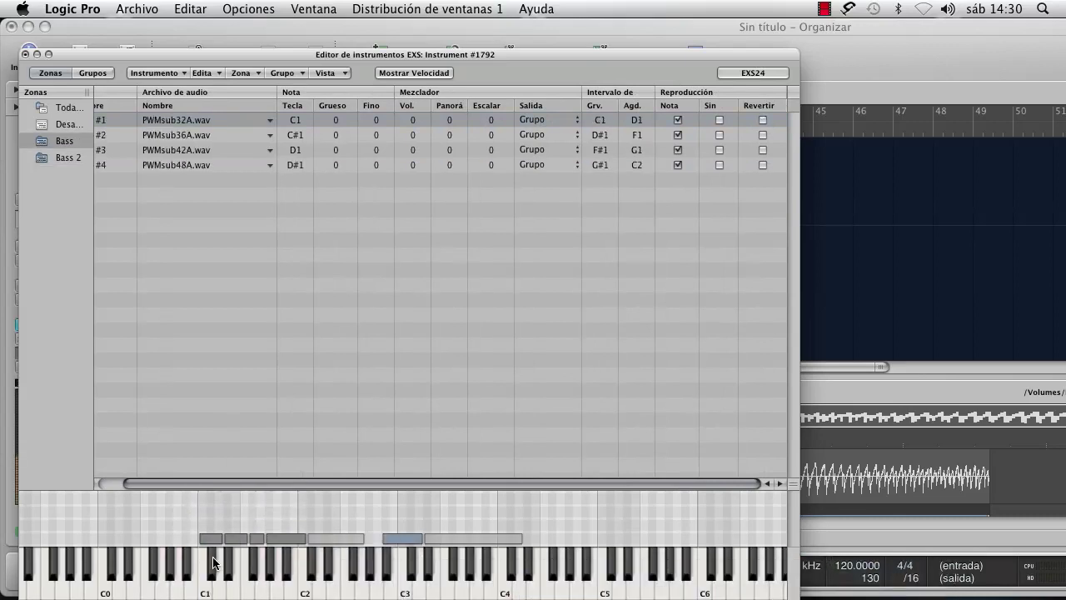
click(213, 557)
click(763, 121)
click(212, 570)
click(212, 570)
click(213, 570)
click(212, 570)
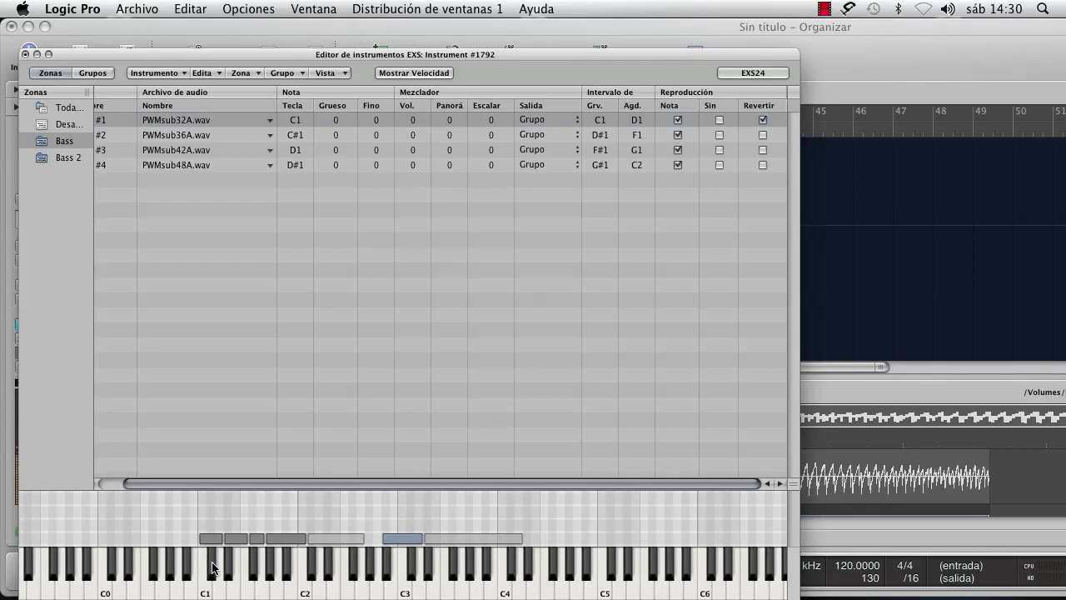
- Turn off reverse playback (Revertir) for Zone #1 and audition the sample again
click(764, 121)
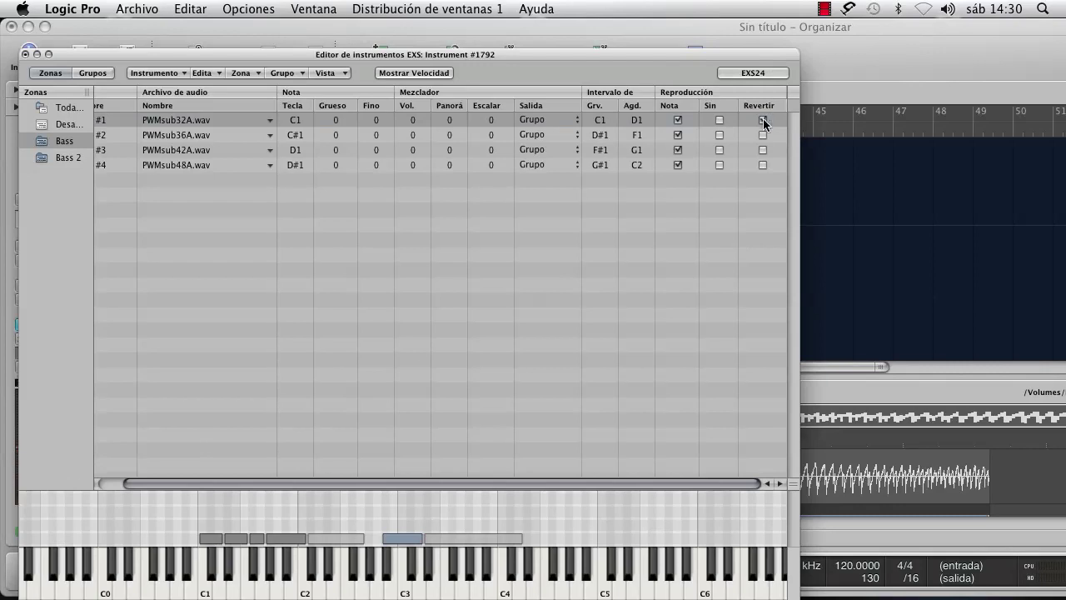
click(213, 567)
click(213, 566)
click(214, 566)
click(214, 566)
- Reposition the instrument editor window to show its whole keyboard, and select Zone #6 and Zone #5 in turn to inspect their key ranges
drag(501, 53, 492, 4)
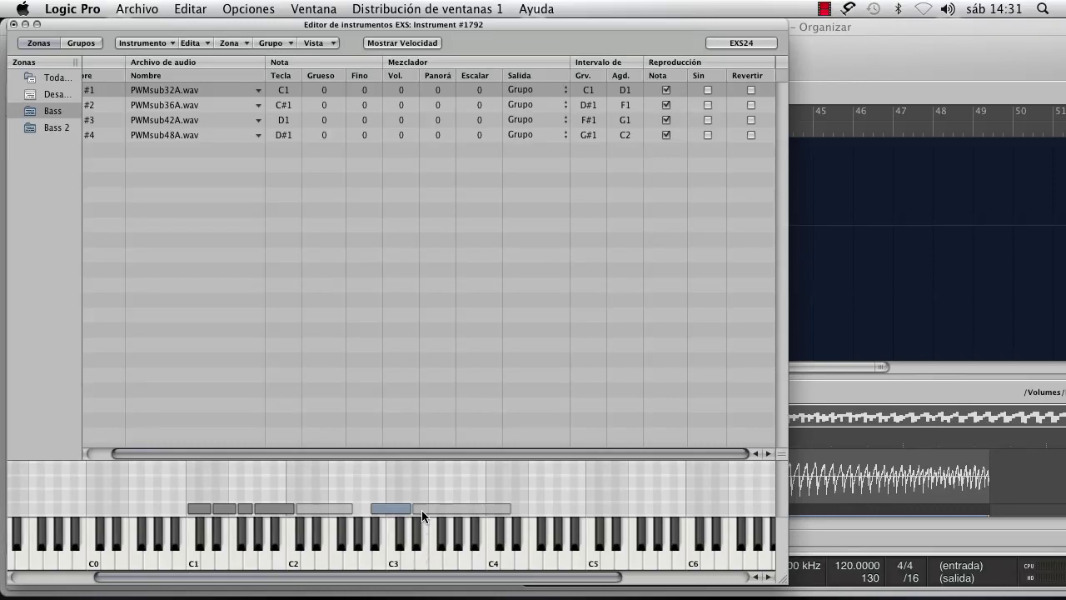
click(491, 509)
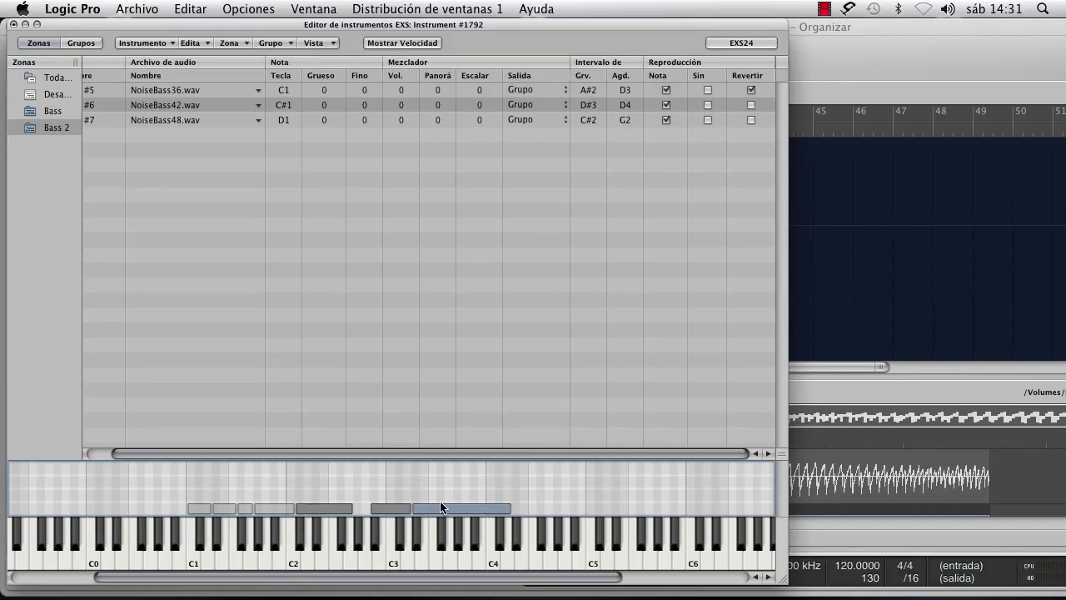
click(392, 509)
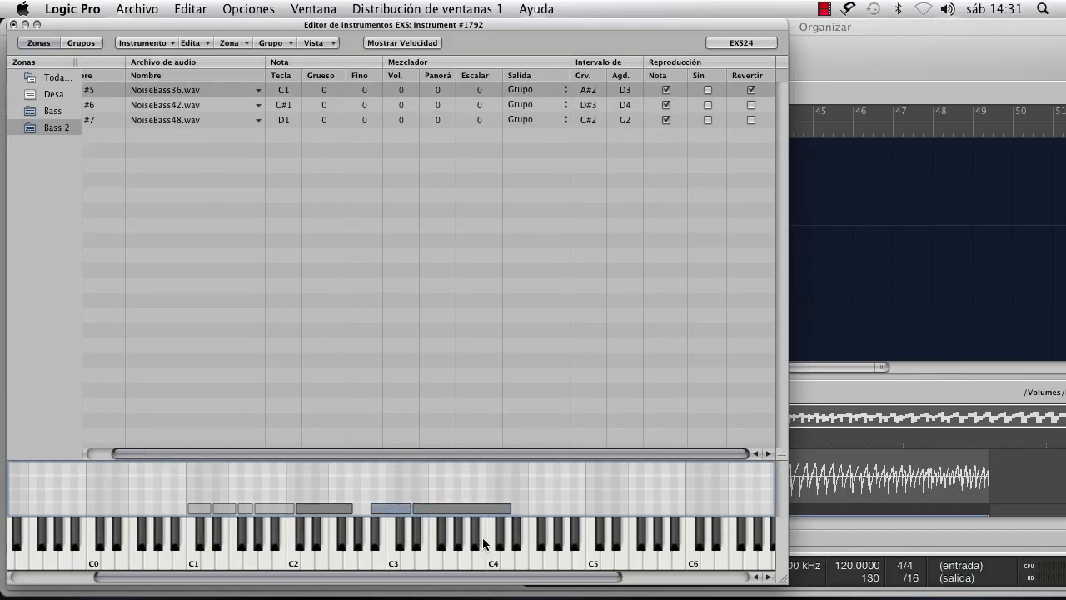
click(433, 509)
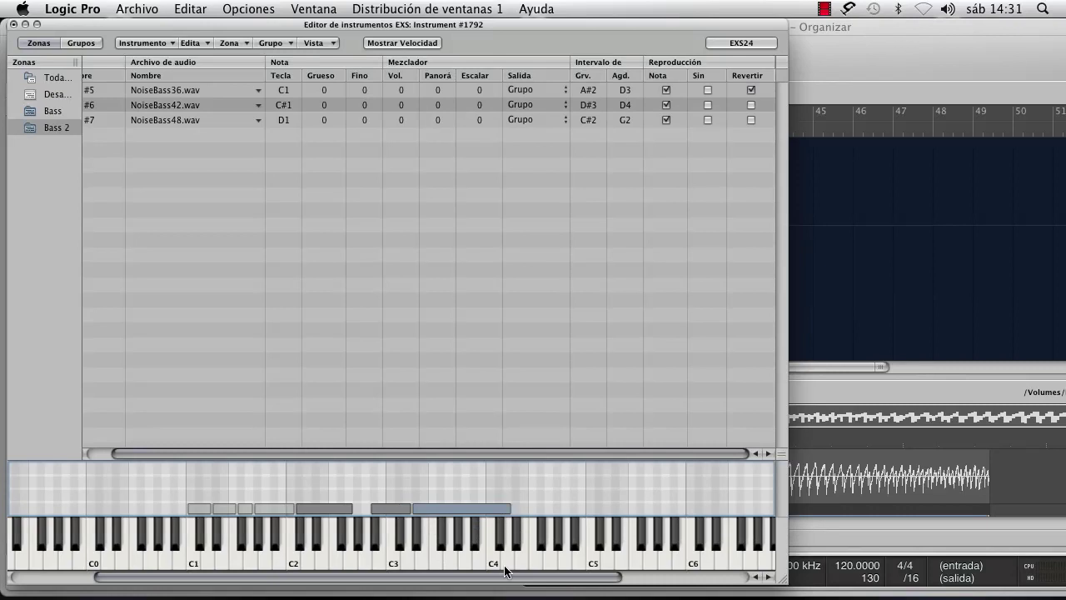
- Audition Zone #6 on several keys, turn off its pitch tracking (Nota) and audition the keys again
click(419, 537)
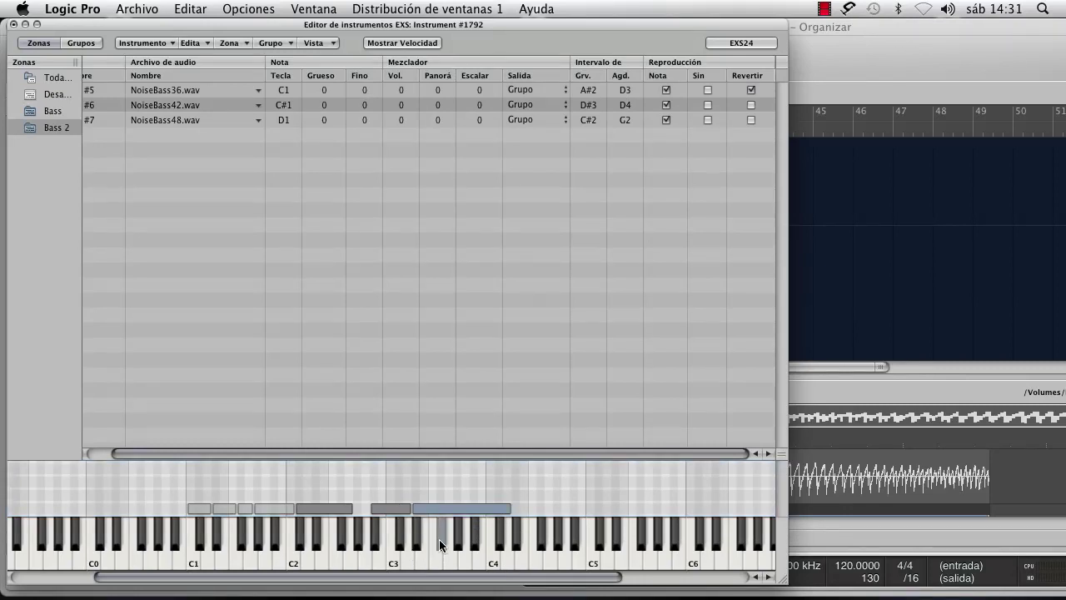
click(456, 537)
click(666, 105)
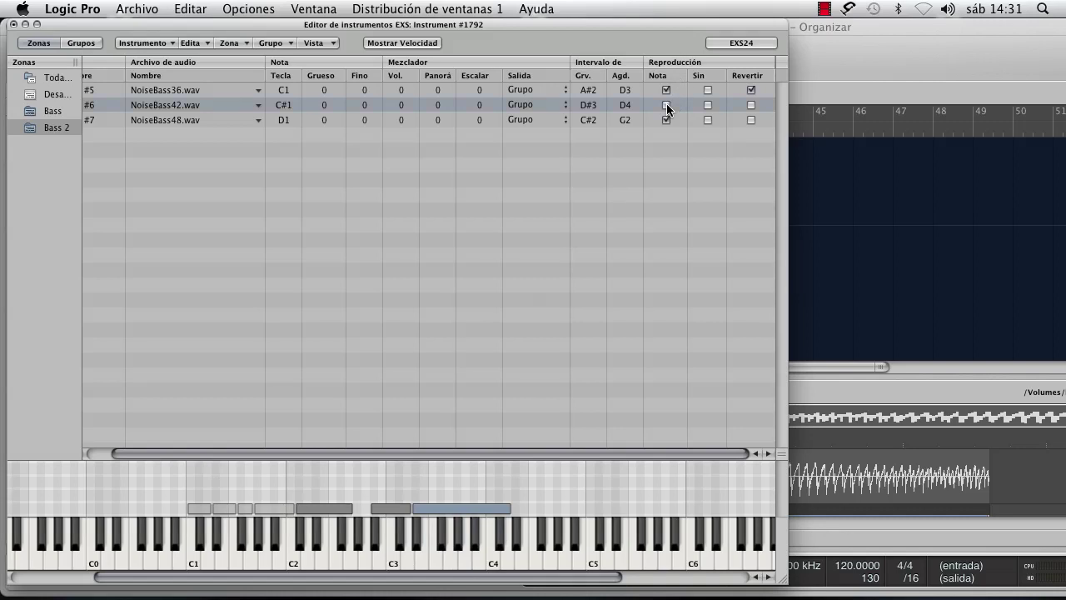
click(418, 542)
click(492, 541)
click(472, 537)
click(460, 537)
- Turn pitch tracking (Nota) back on for Zone #6 and check the zones of the Bass and Bass 2 groups
click(665, 105)
click(665, 105)
click(666, 105)
click(50, 112)
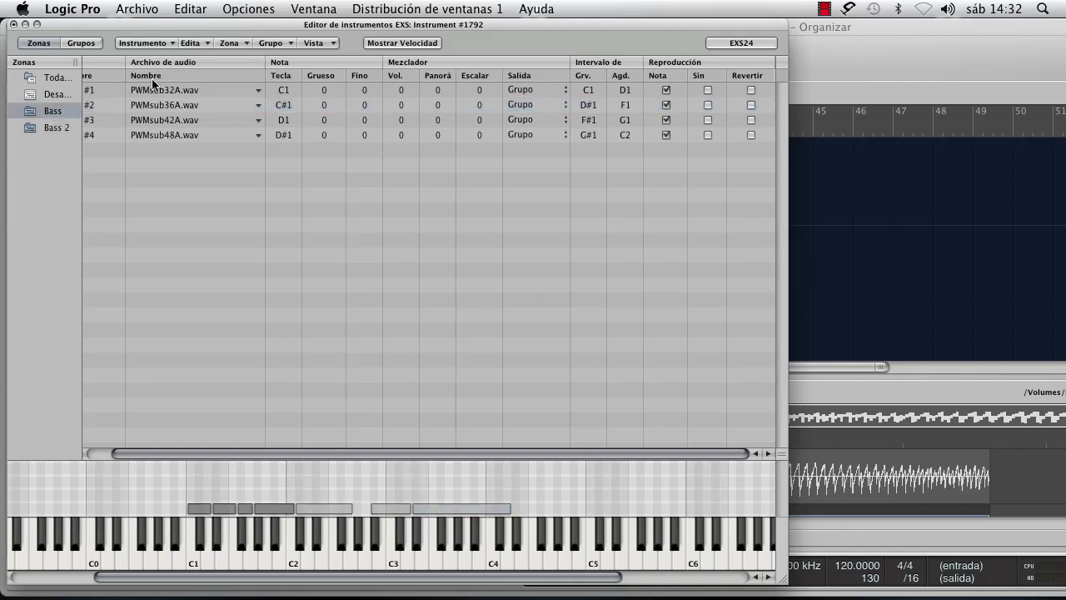
click(57, 128)
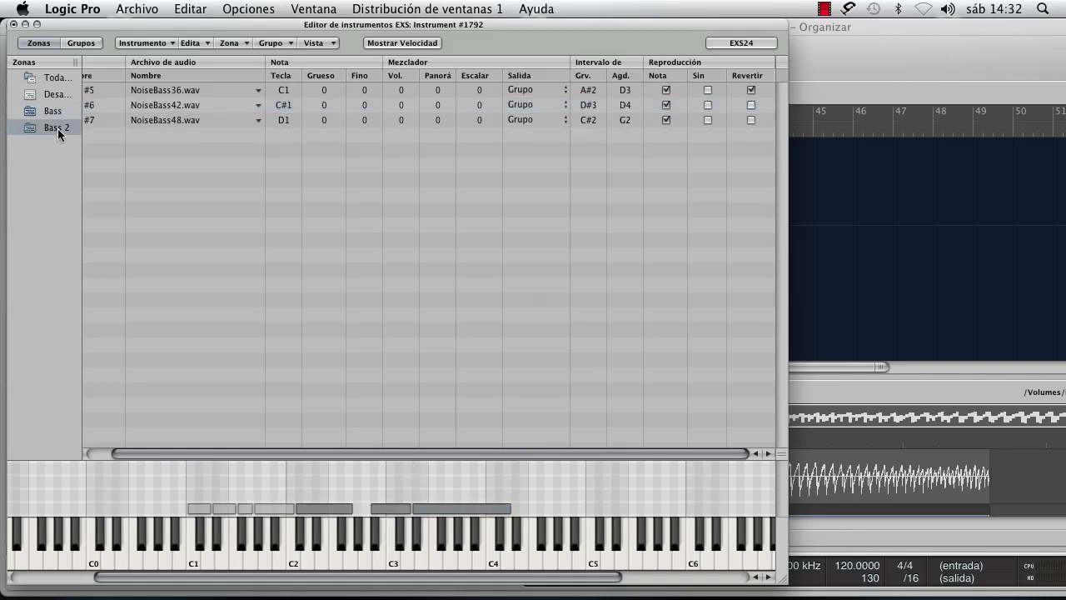
- Show the velocity ranges, inspect those of Zones #7, #5, #6 and #4 in turn, and hide the velocity display
click(403, 43)
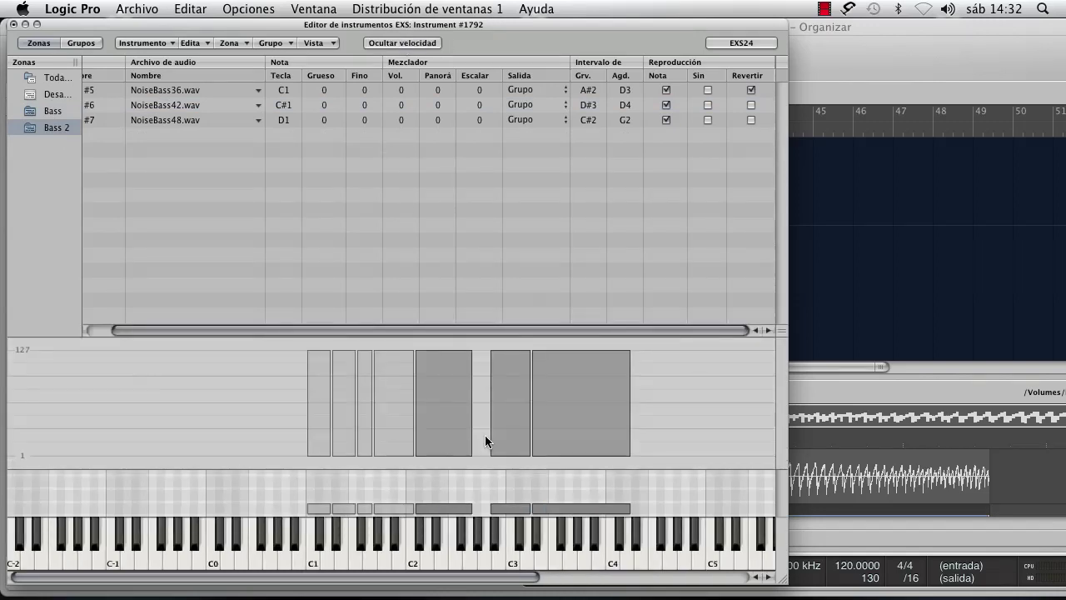
click(399, 43)
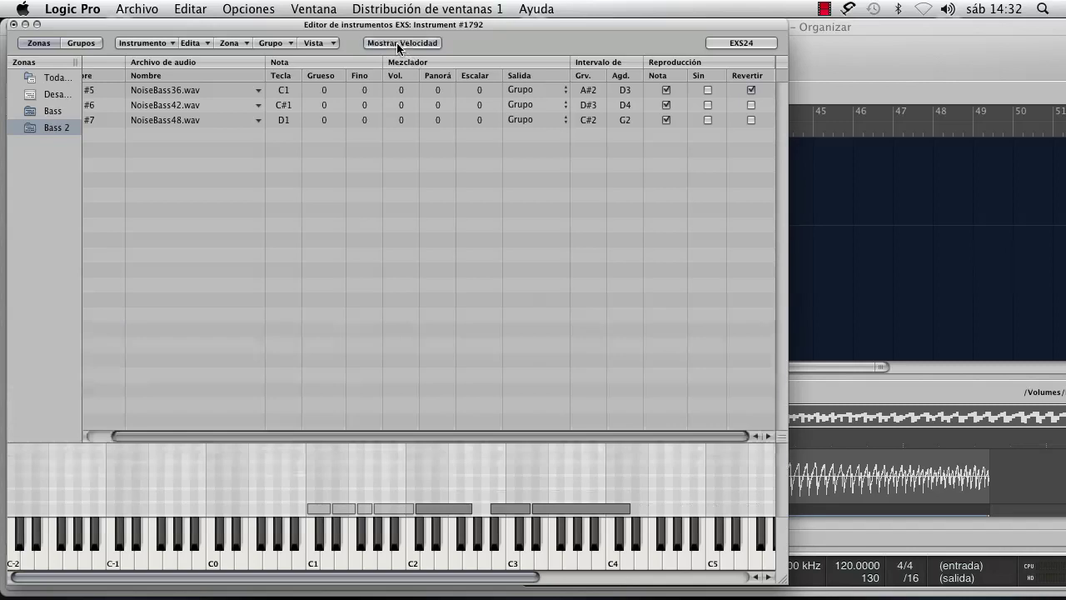
click(397, 43)
click(445, 381)
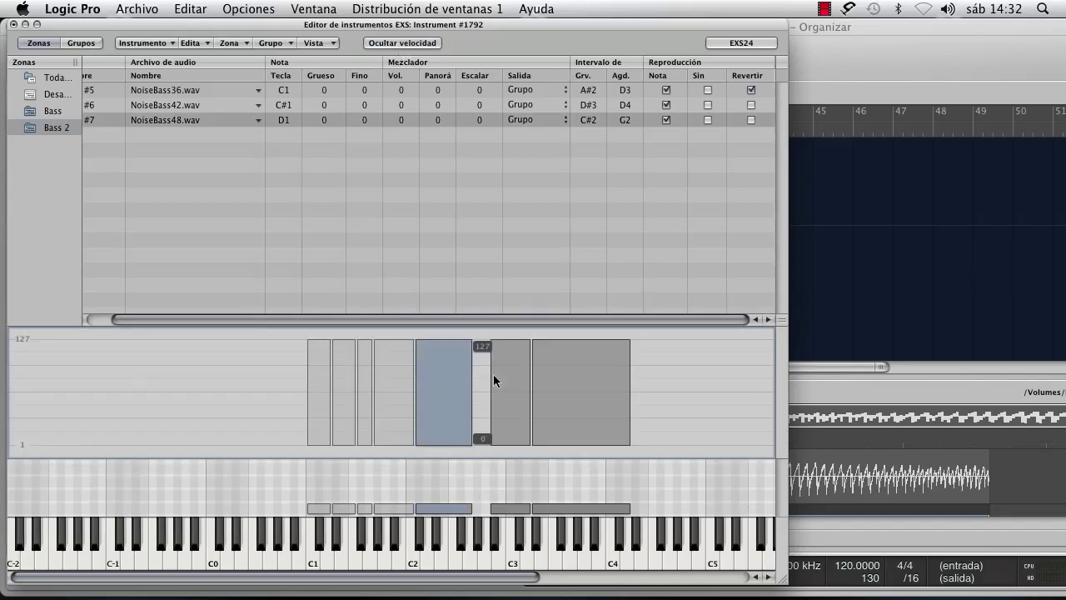
click(484, 345)
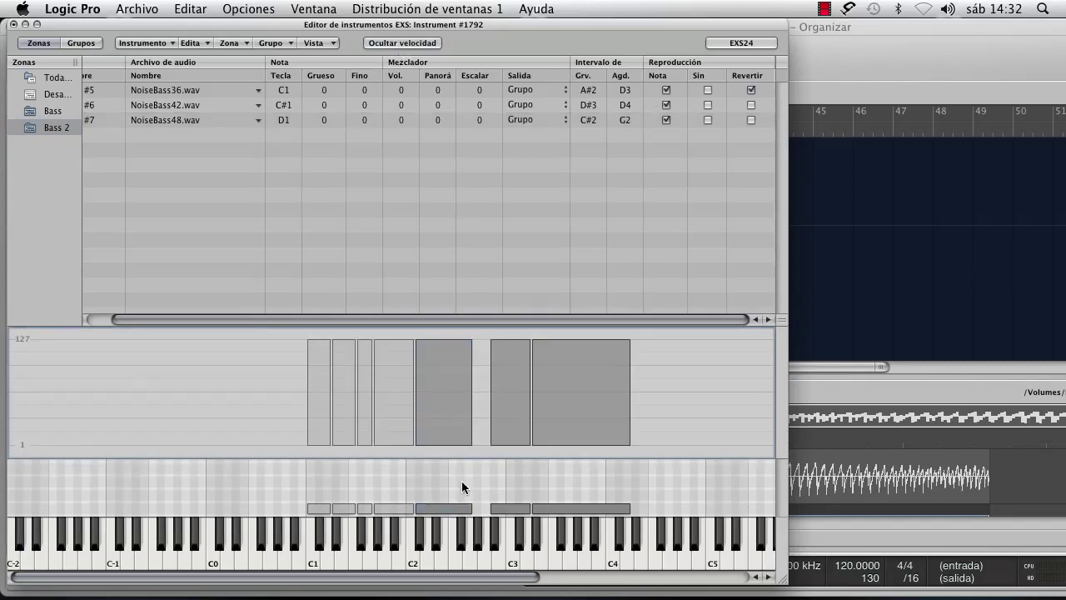
click(518, 508)
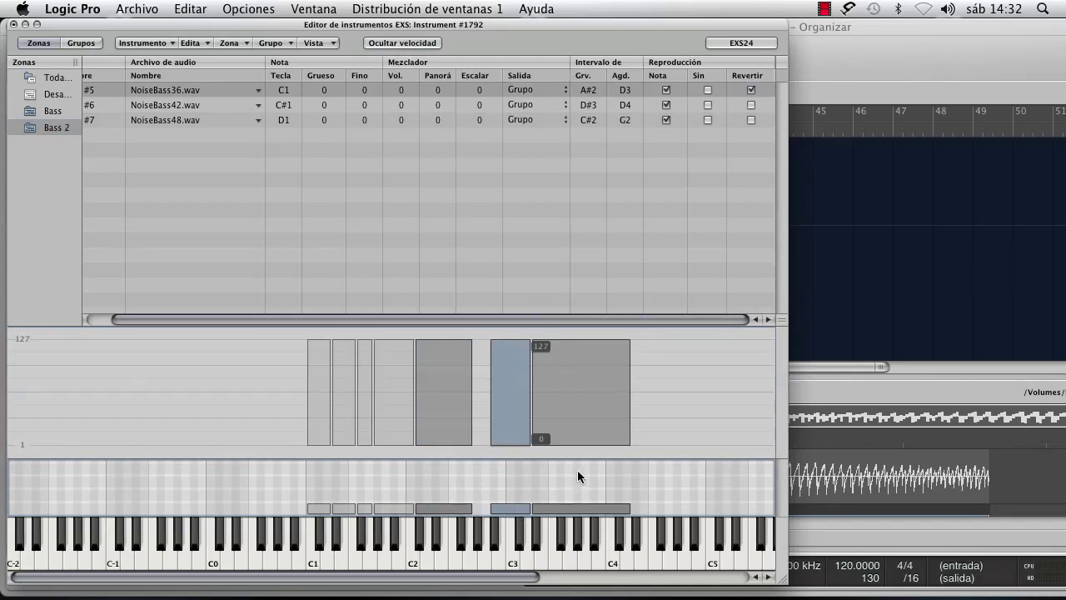
click(585, 509)
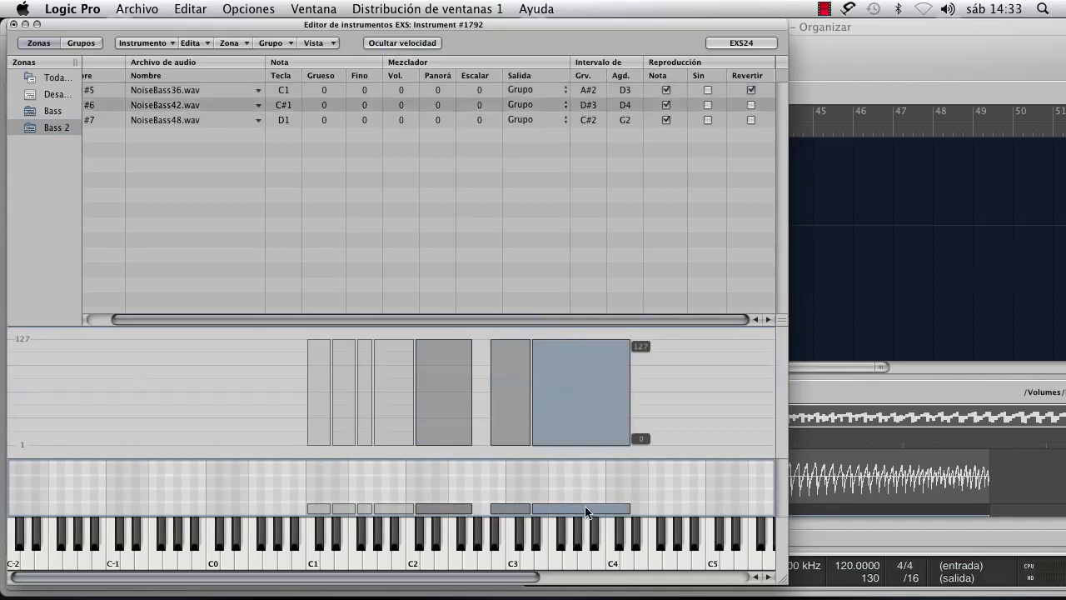
click(396, 509)
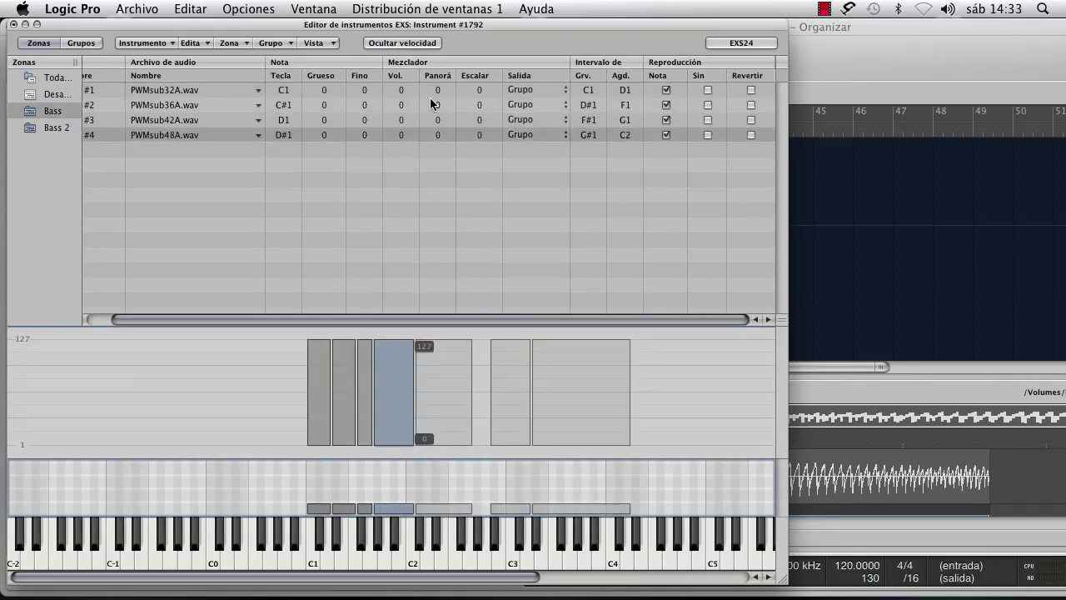
click(411, 43)
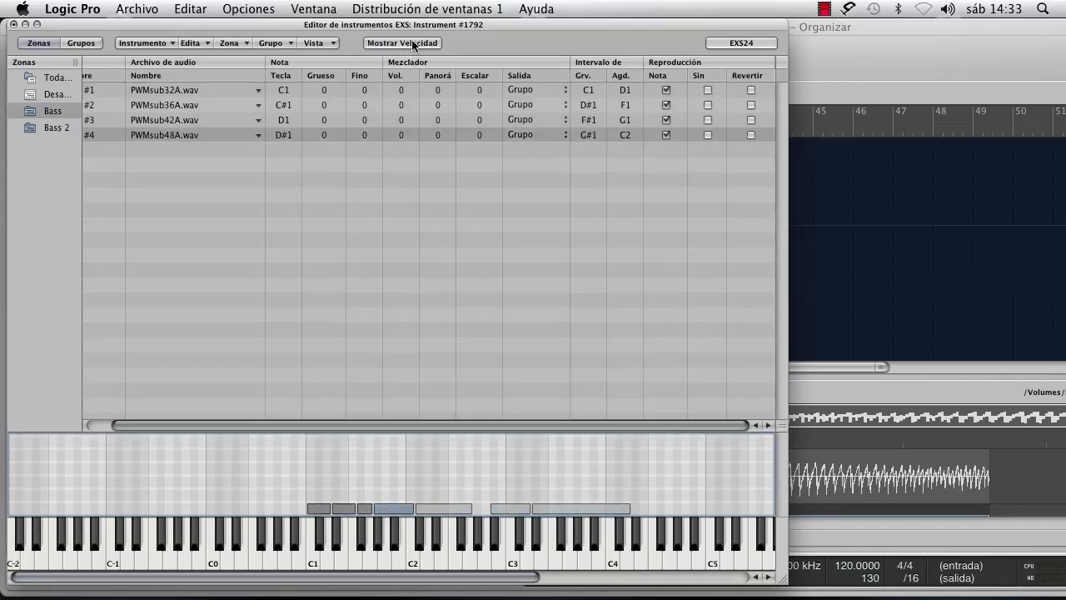
- Examine the group settings for Bass and Bass 2, including the polyphony options available for the Bass group
click(86, 43)
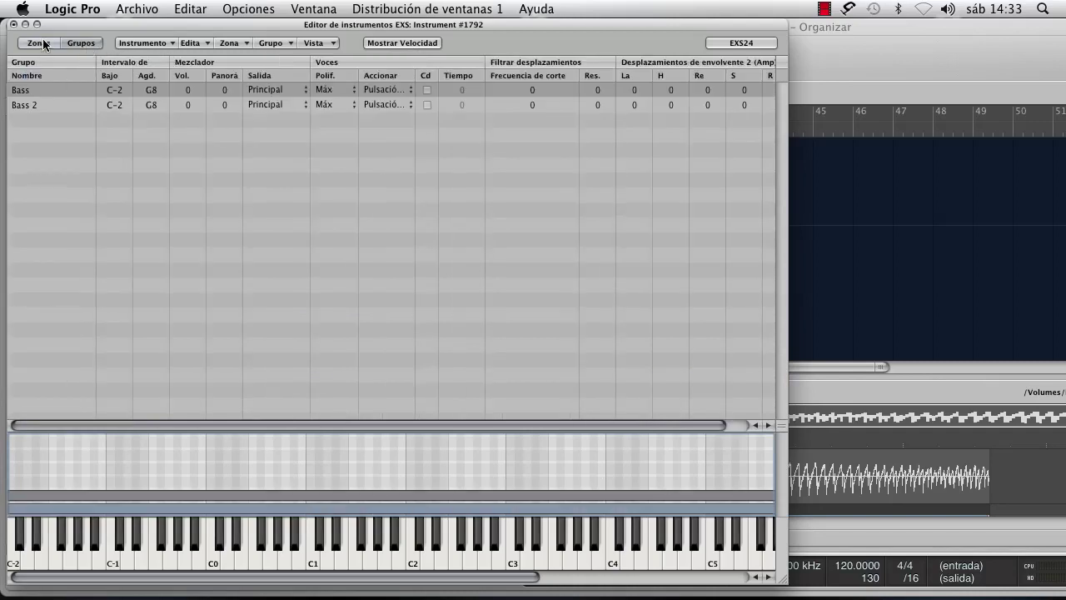
click(30, 105)
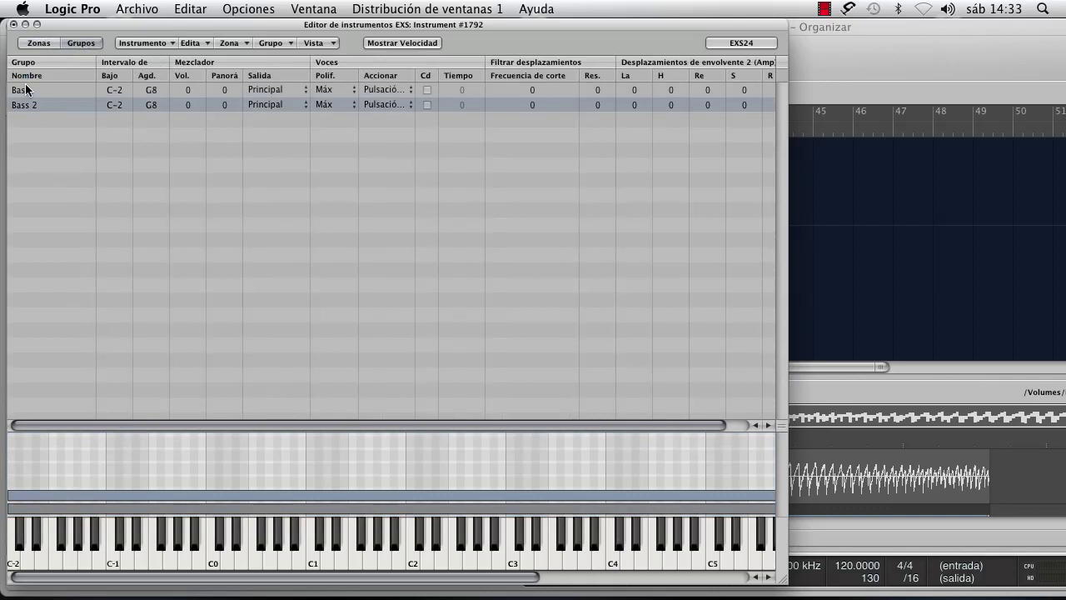
drag(25, 89, 32, 105)
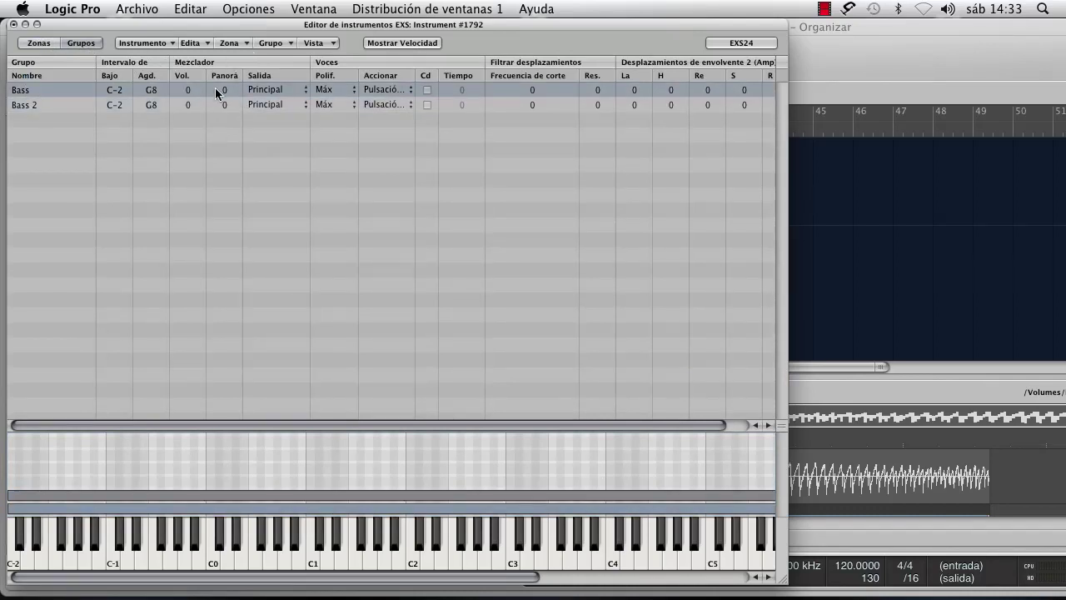
click(350, 89)
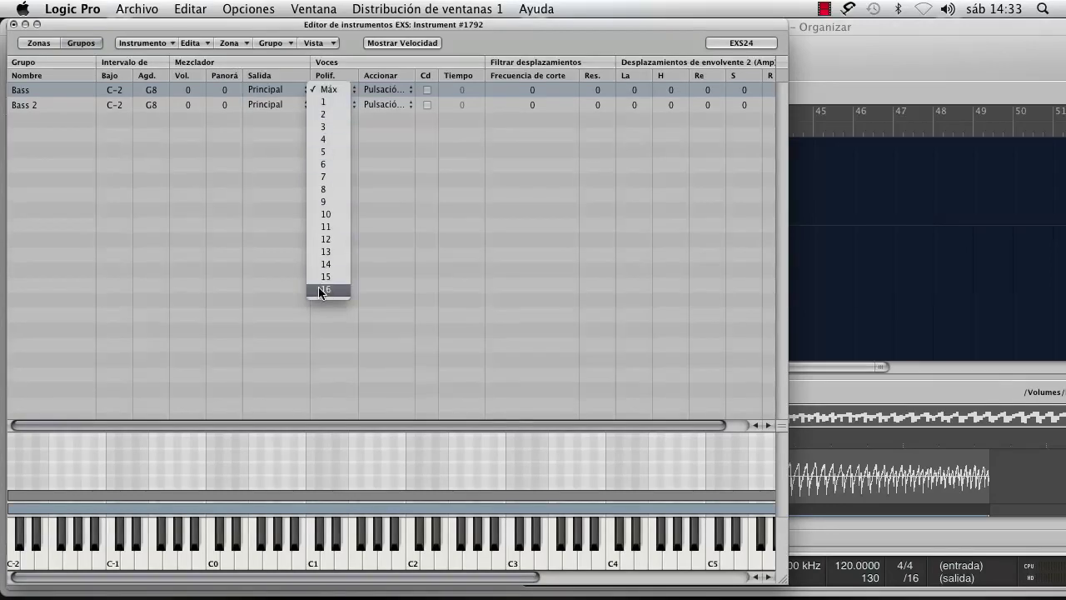
click(376, 117)
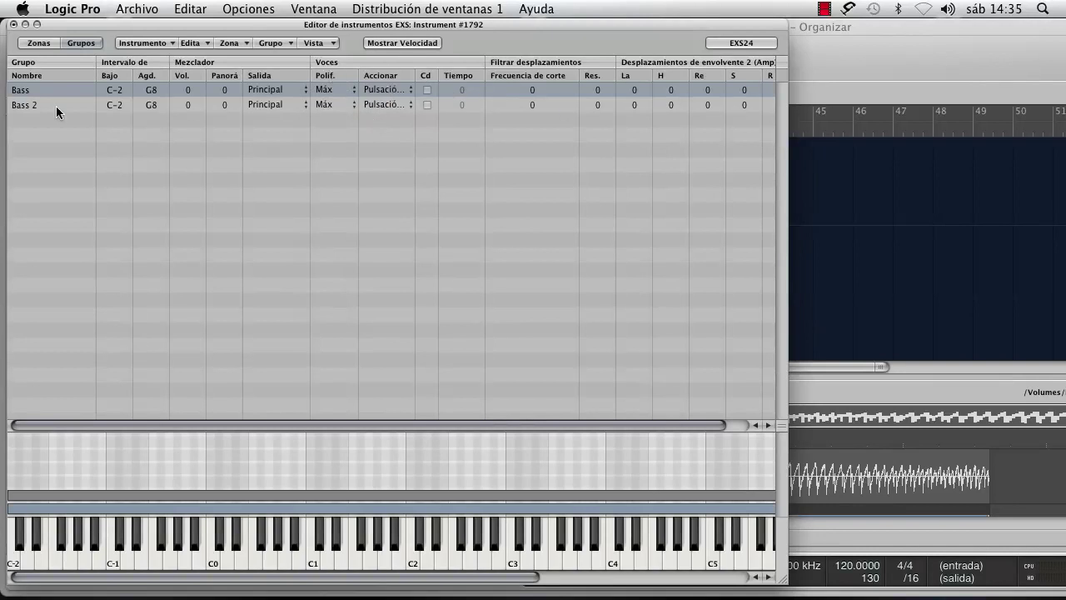
- Return to the zone list and examine the output (Salida) options of Zone #1 without changing the assignment
click(39, 42)
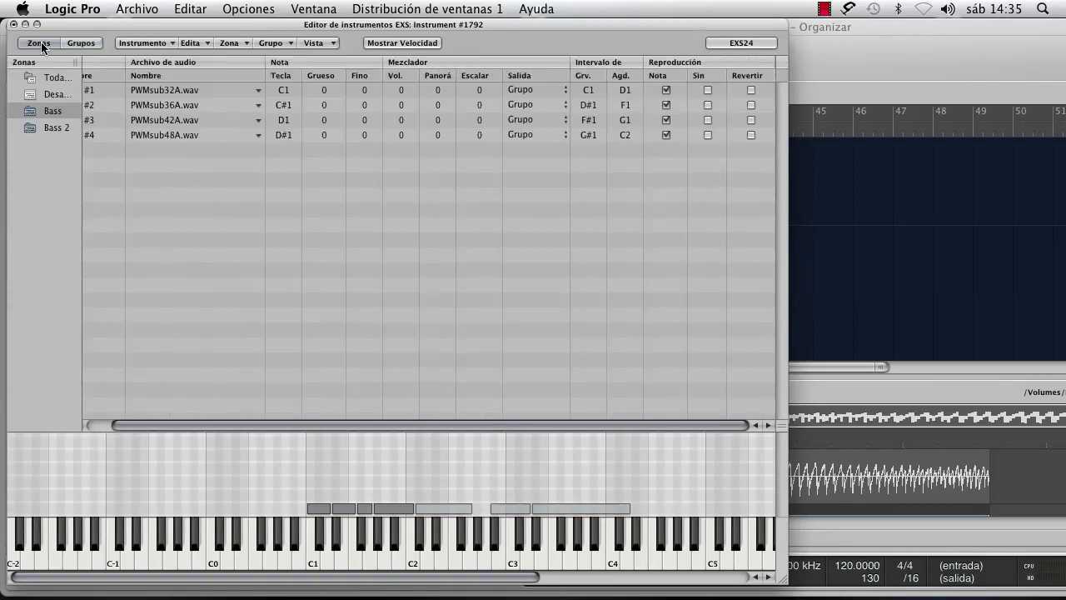
click(523, 90)
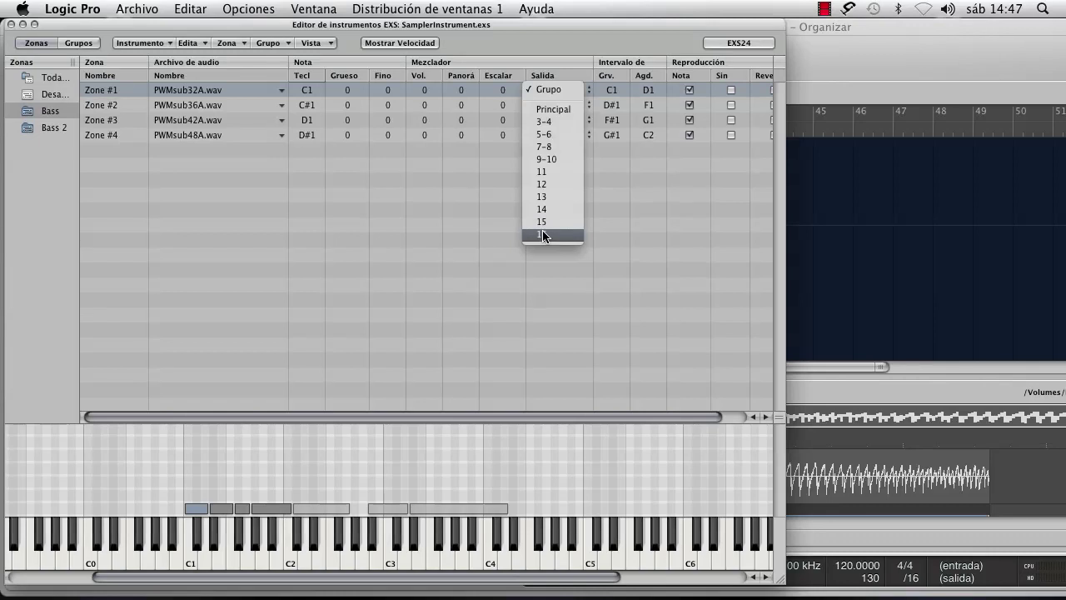
click(498, 152)
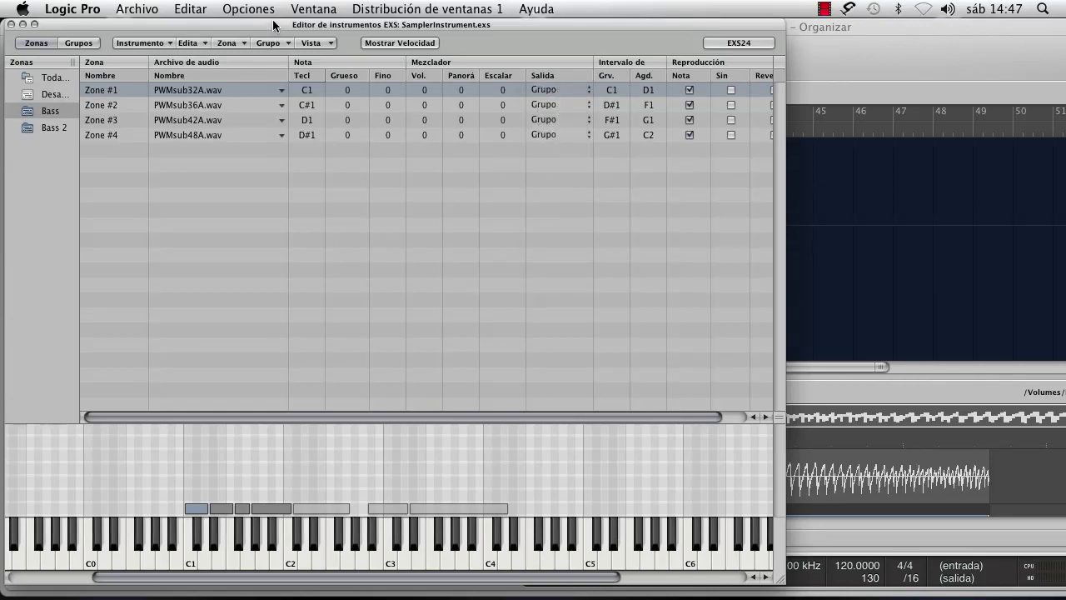
- Move the instrument editor window away from the screen edge and select the Bass group
drag(274, 26, 398, 43)
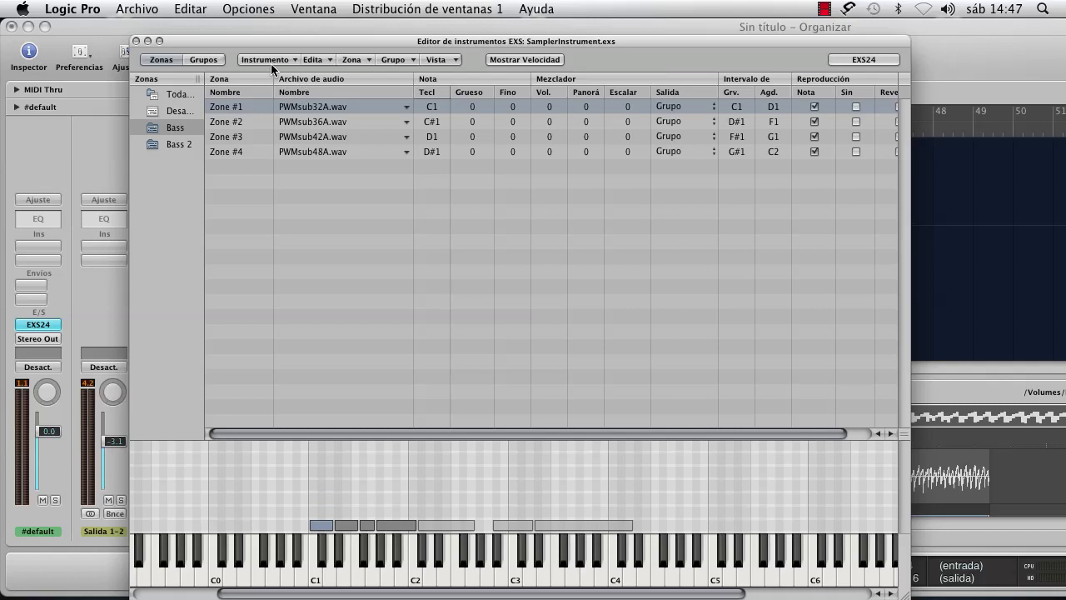
click(181, 138)
click(179, 129)
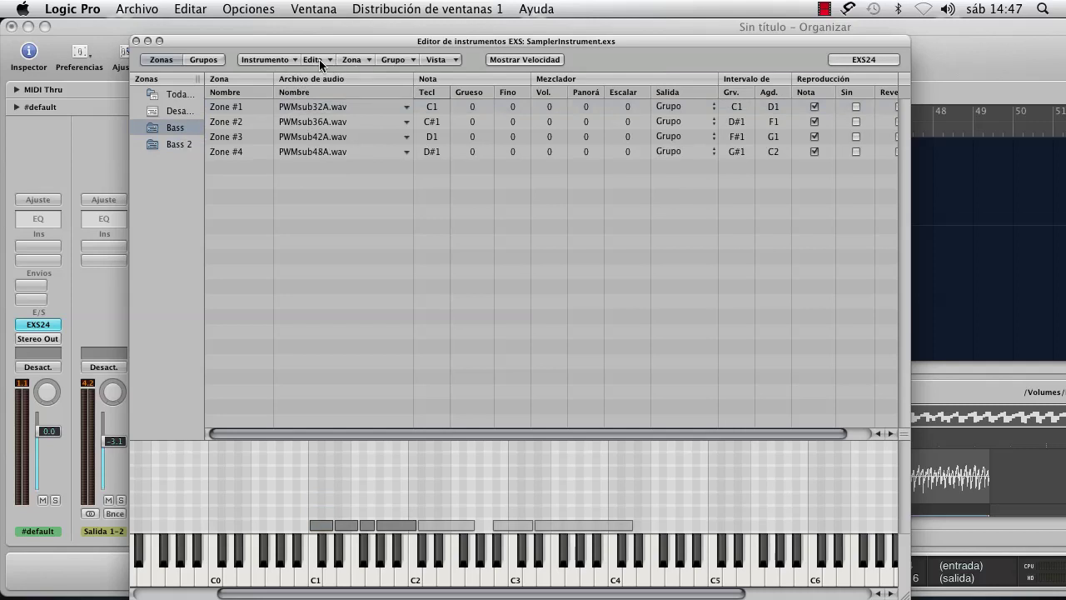
- Save the instrument under the name Bass in the Sampler Instruments folder
click(292, 60)
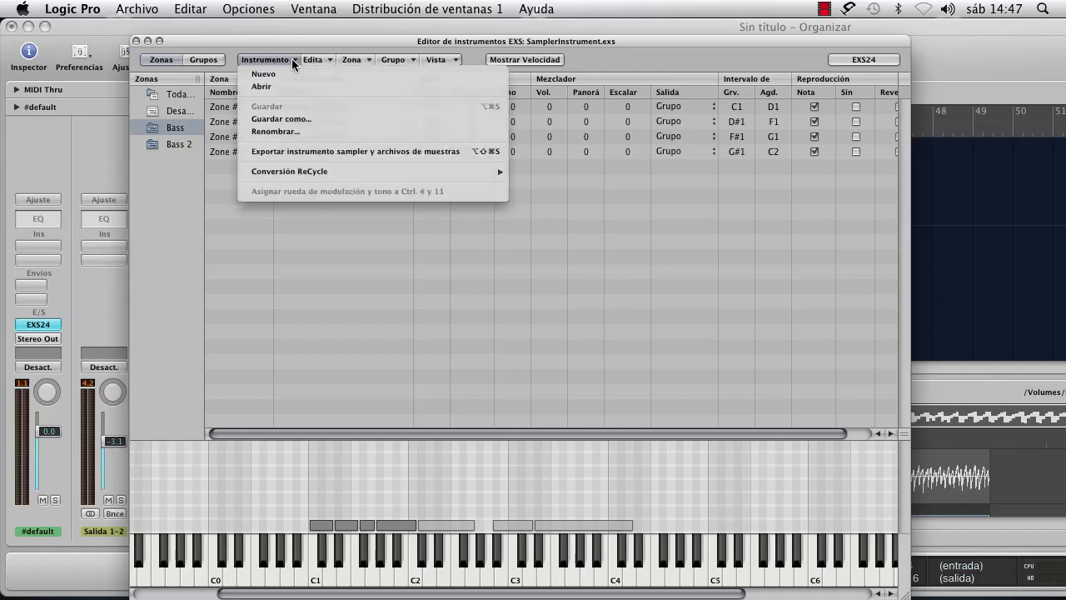
click(282, 119)
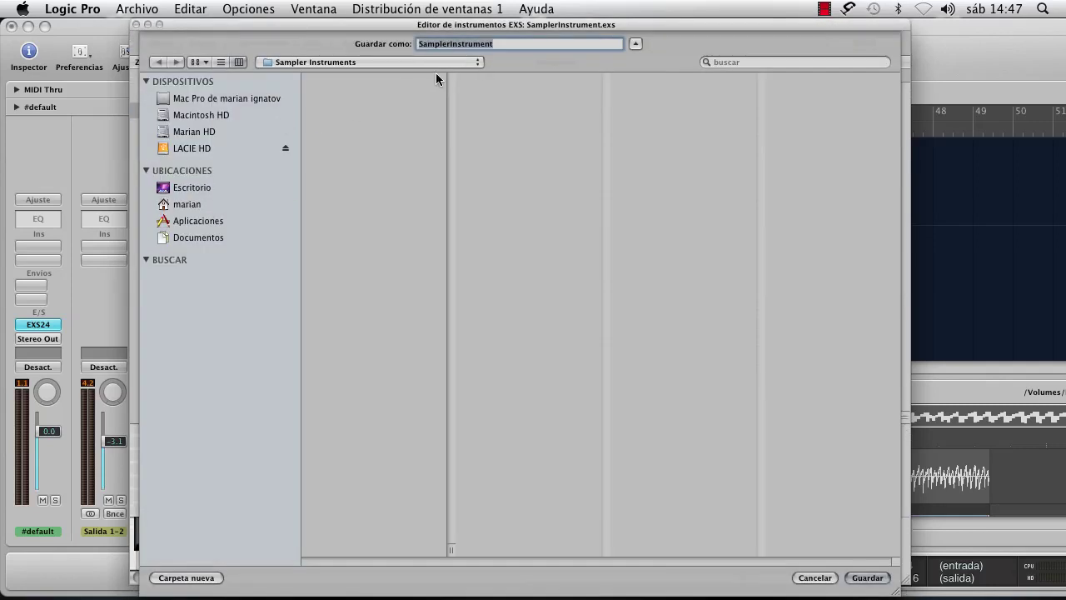
click(468, 62)
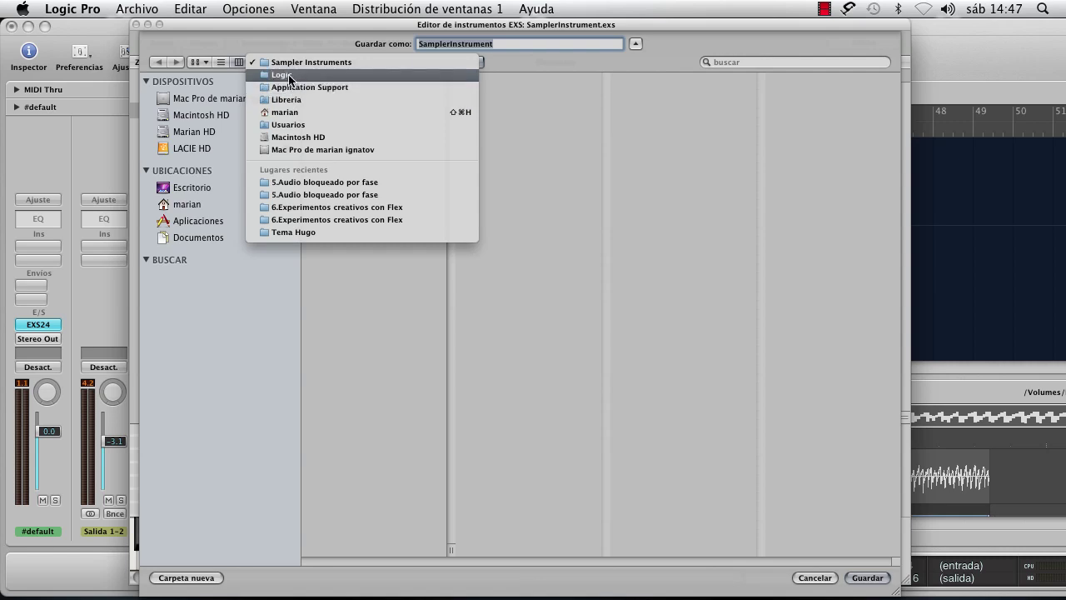
click(552, 115)
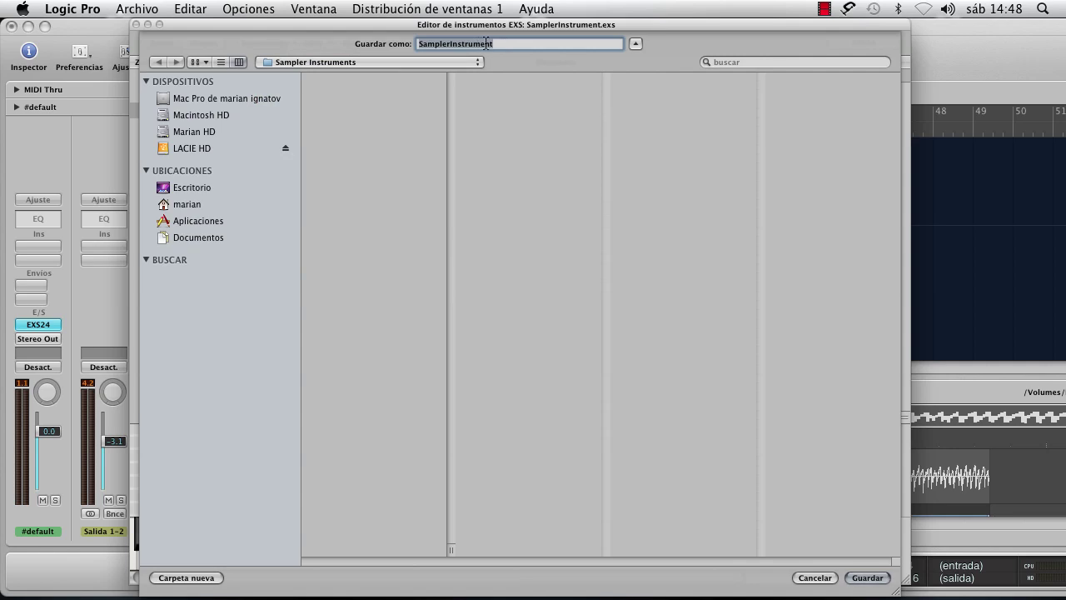
key(Caps_Lock)
key(Caps_Lock)
text(Bass)
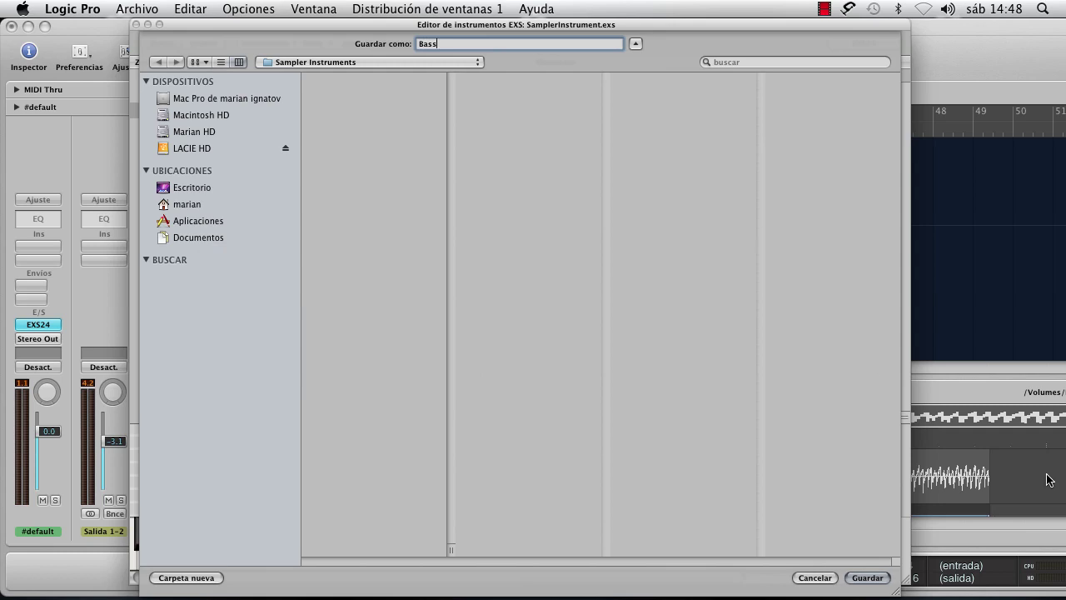
click(867, 579)
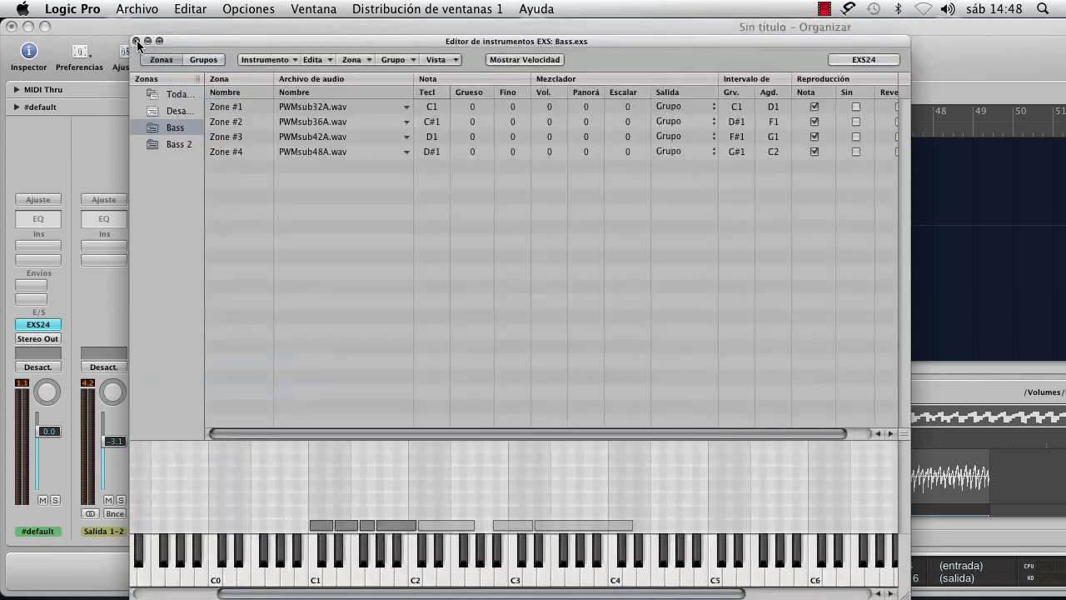
- Close the instrument editor, open the EXS24 on the instrument channel and load the saved Bass instrument
click(136, 40)
click(39, 325)
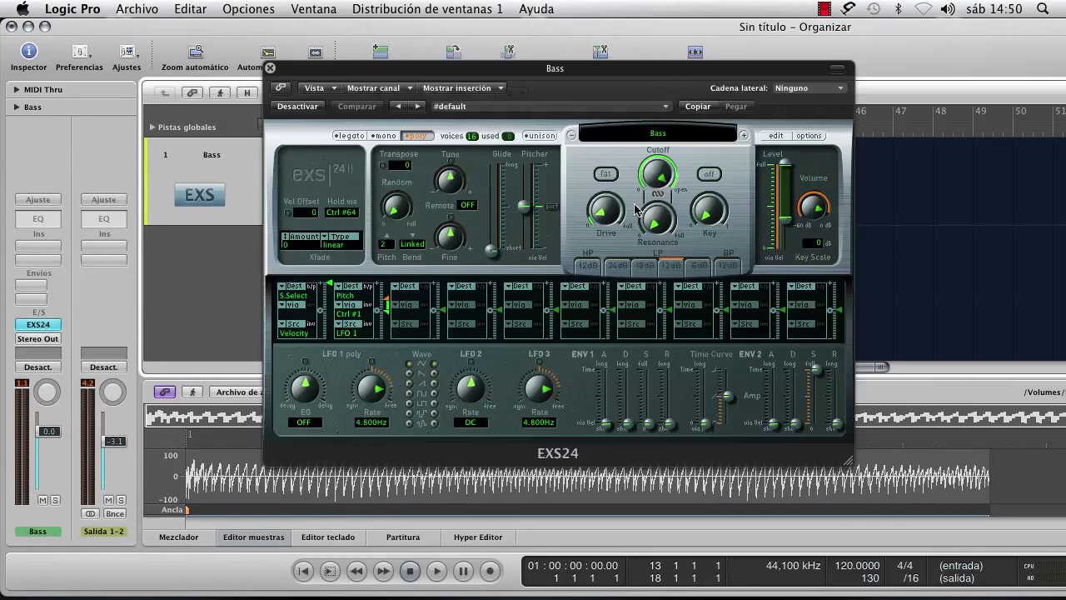
click(659, 138)
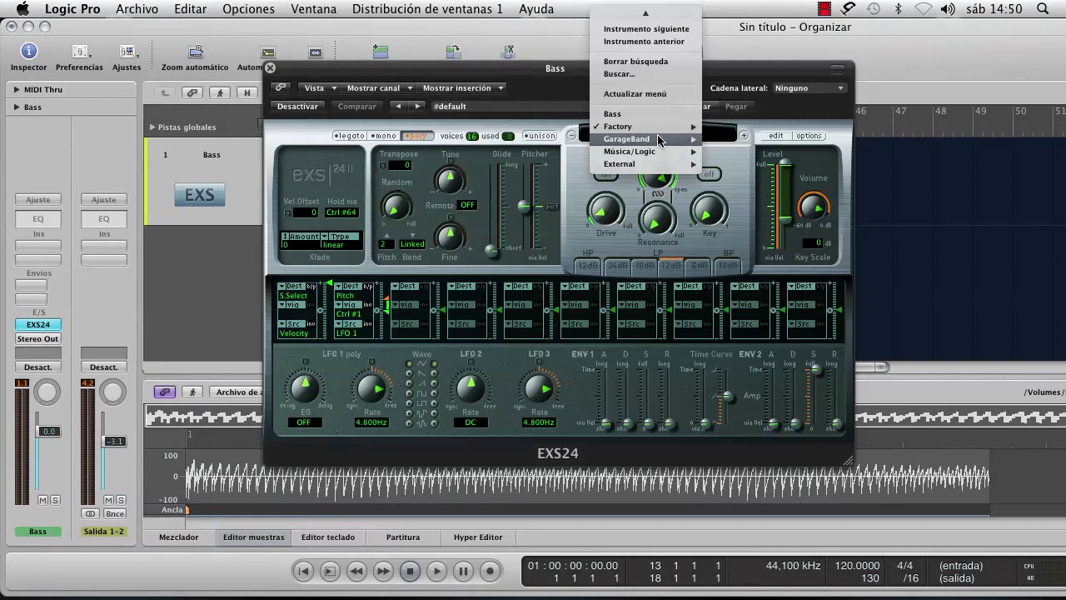
click(615, 115)
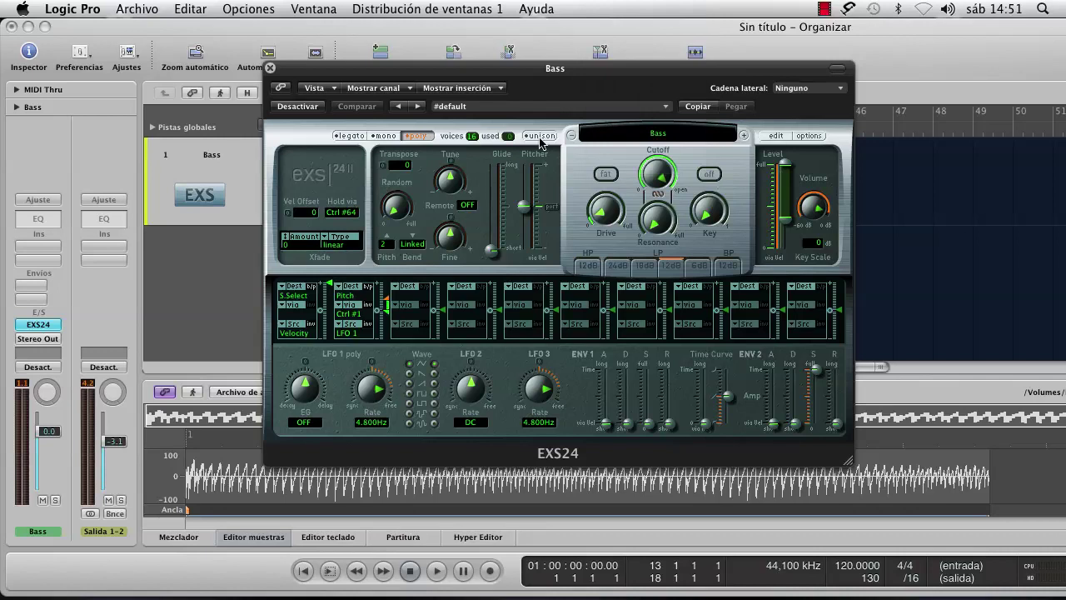
- Open the Bass instrument for editing, check the zones in its Bass and Bass 2 groups and close the editor
click(775, 136)
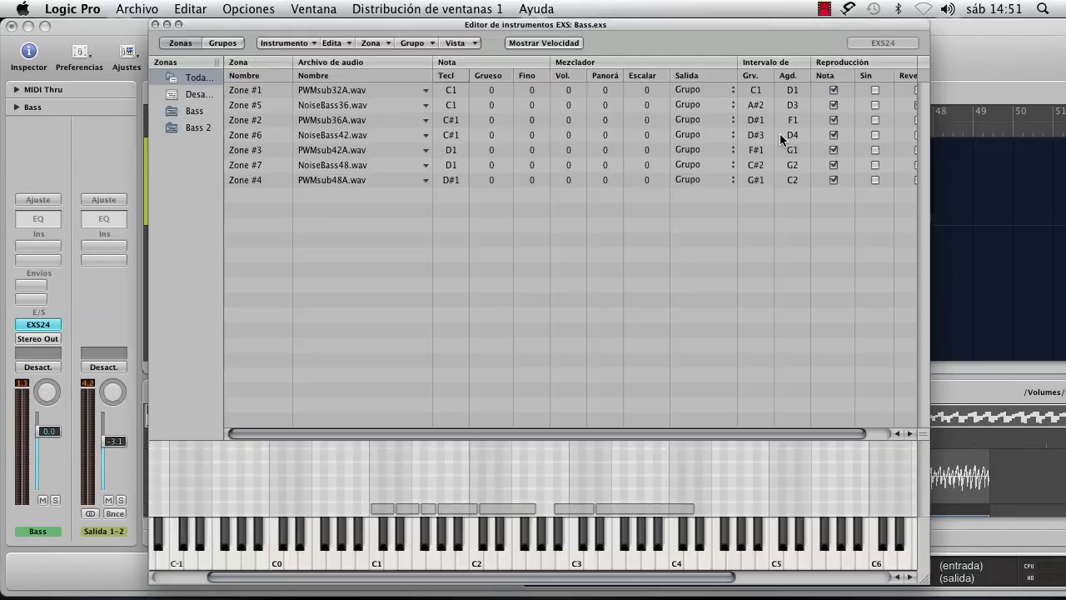
click(196, 114)
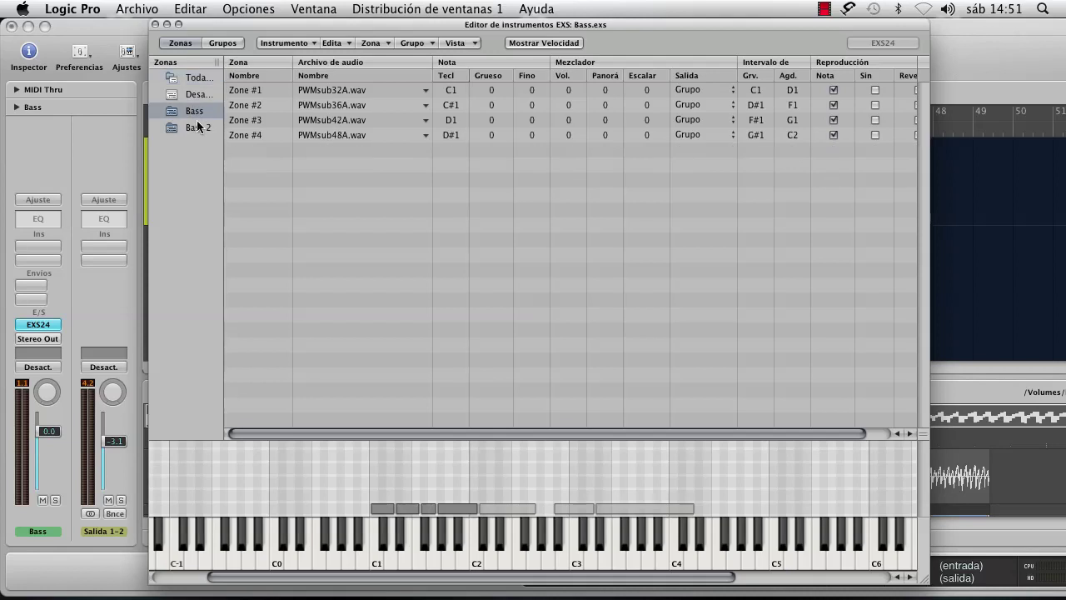
click(198, 127)
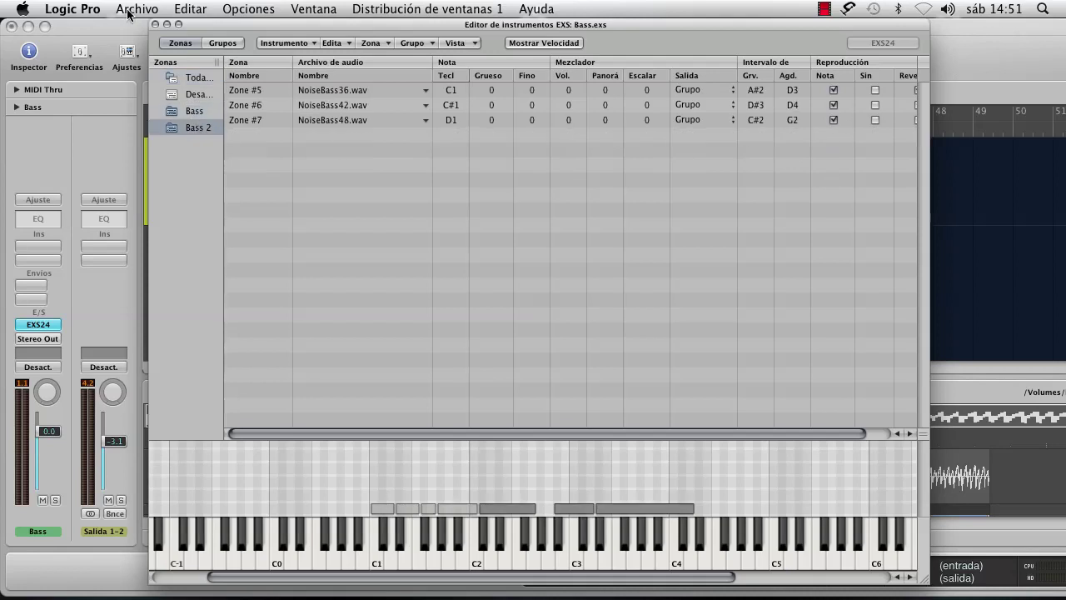
click(154, 27)
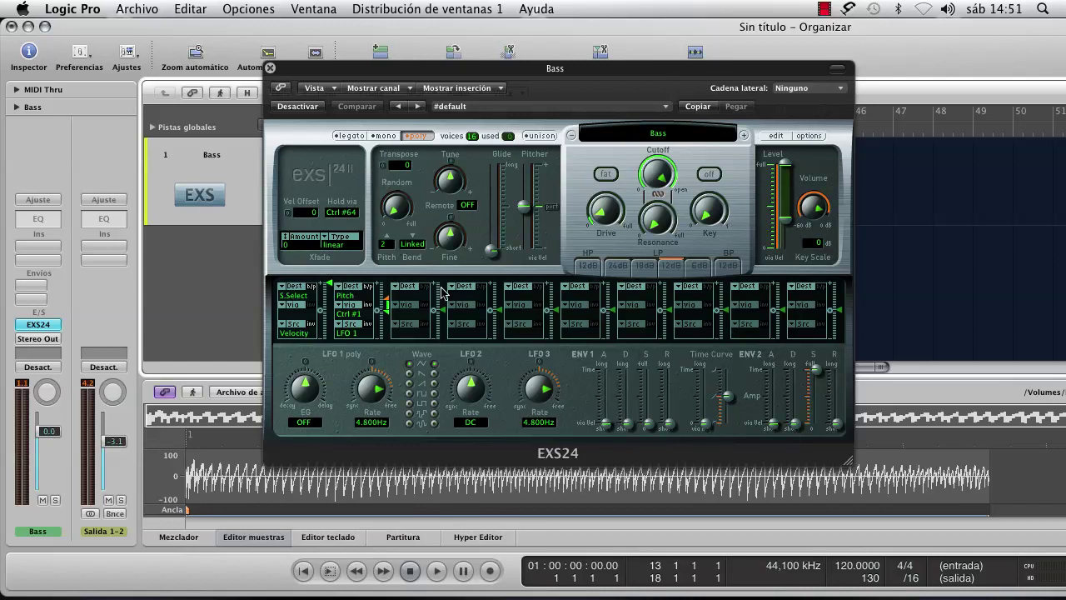
- Close the EXS24 window and draw an empty MIDI region about four bars long at bar 1 of the Bass track
click(270, 68)
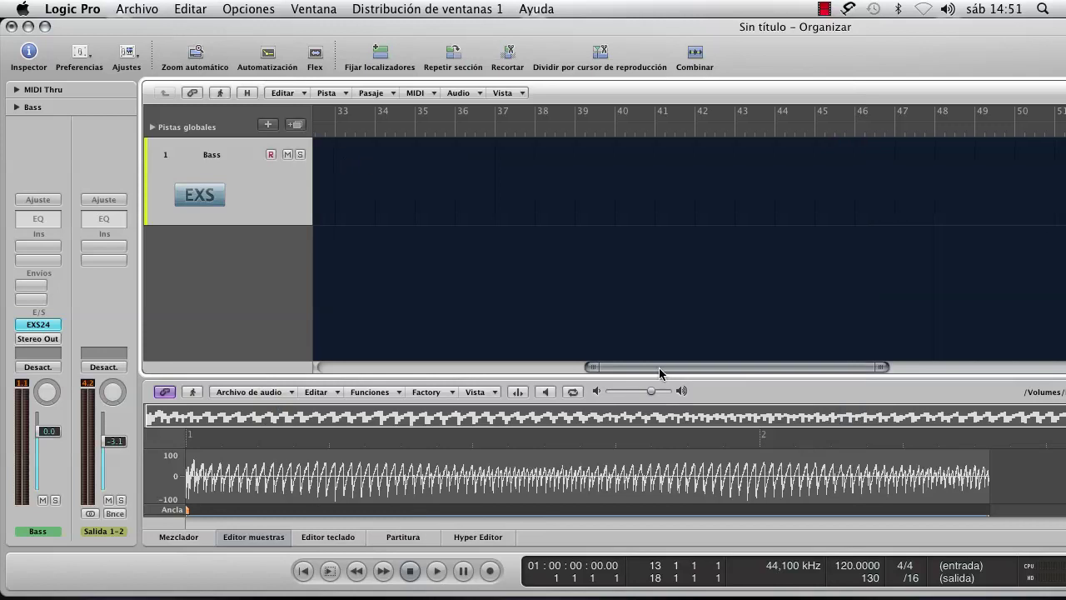
drag(659, 367, 395, 368)
right_click(348, 175)
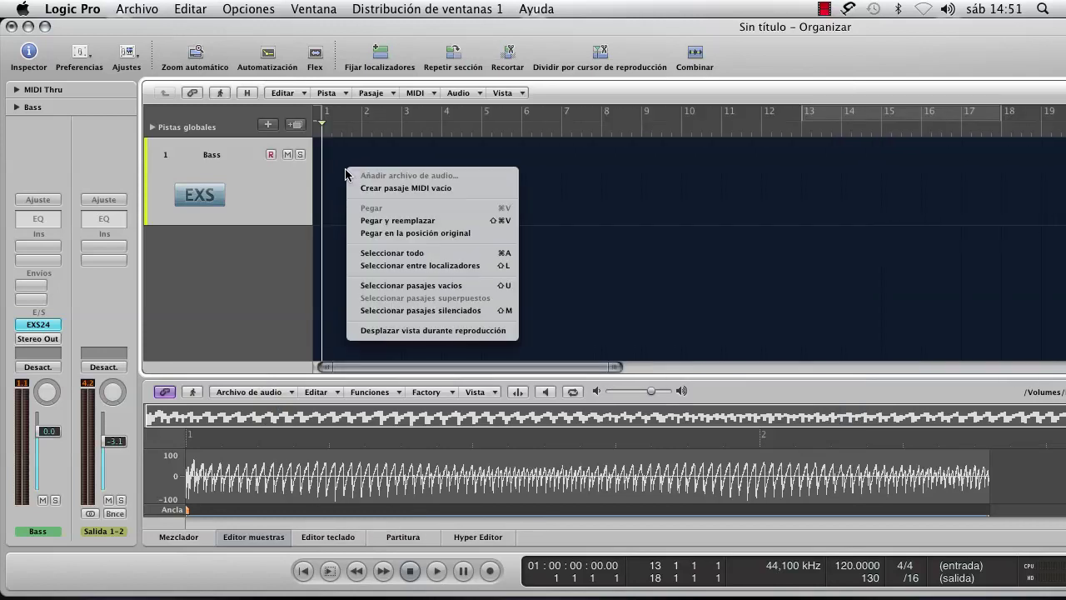
click(348, 160)
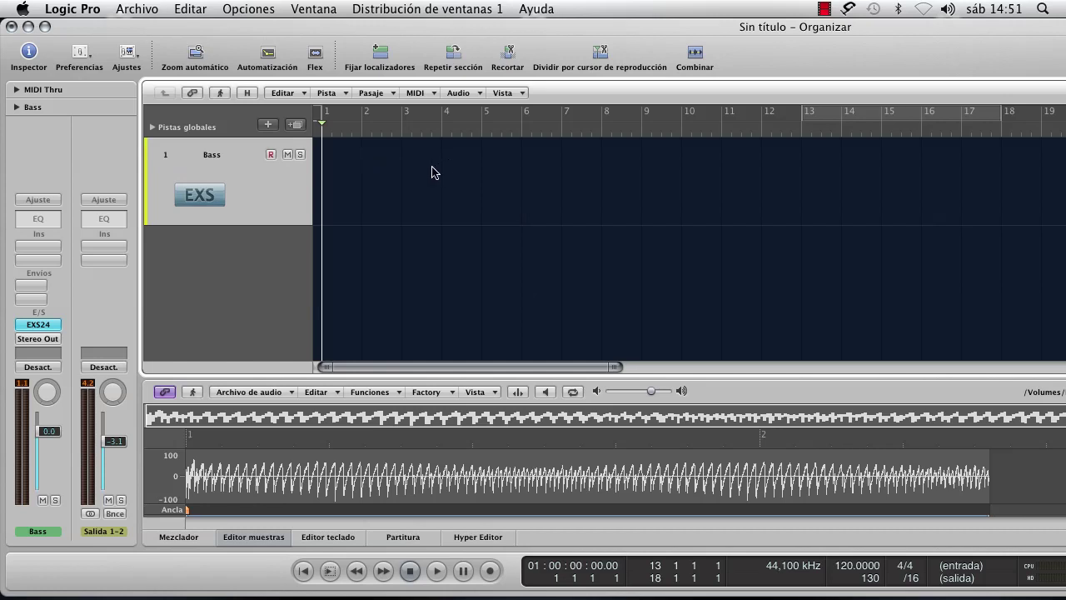
key(Escape)
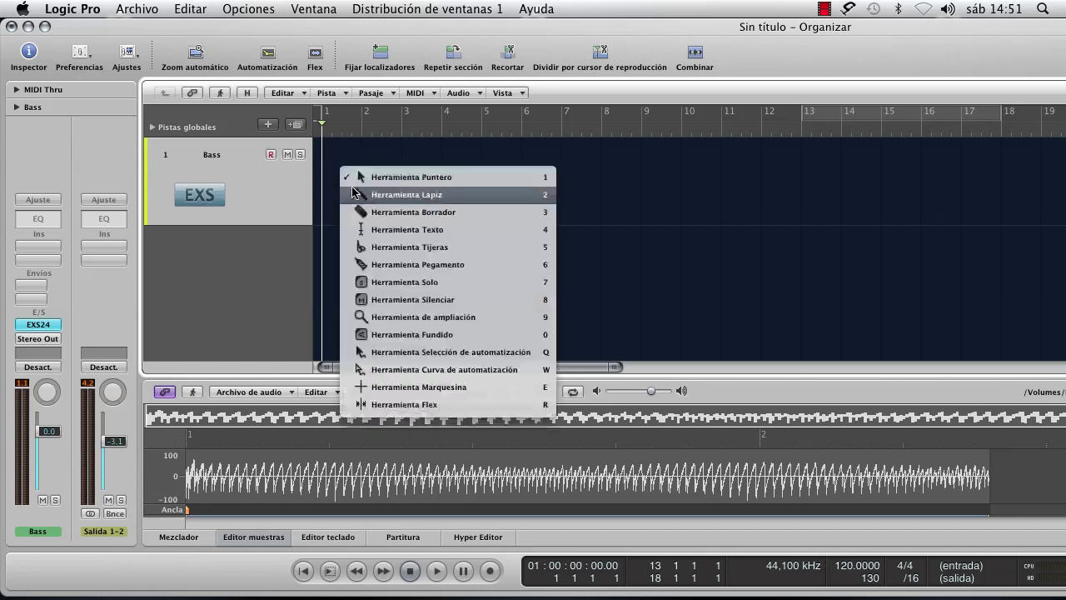
click(356, 194)
click(349, 184)
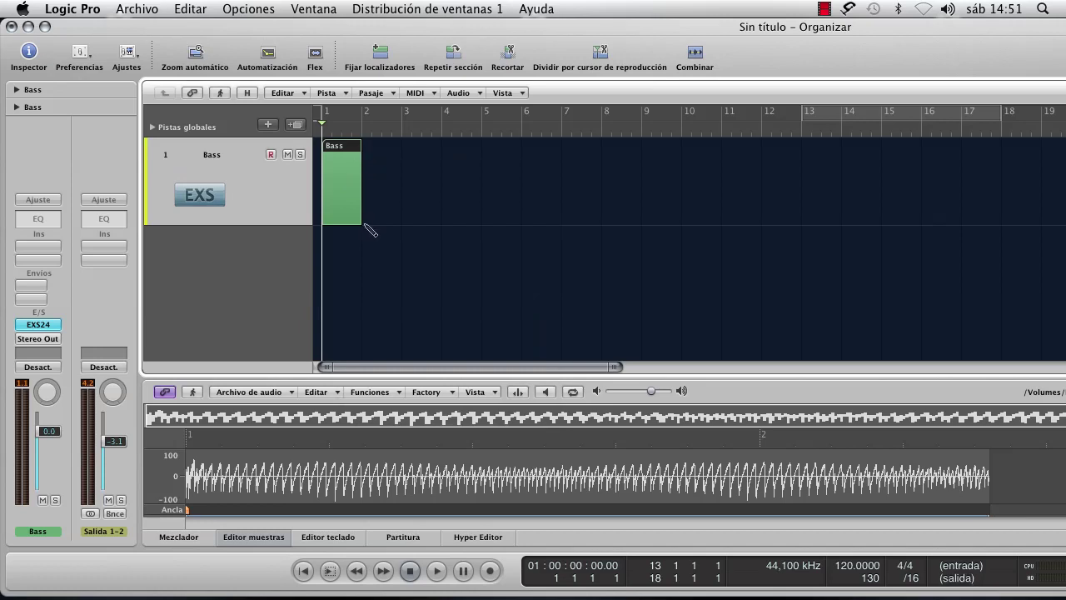
drag(362, 222, 495, 222)
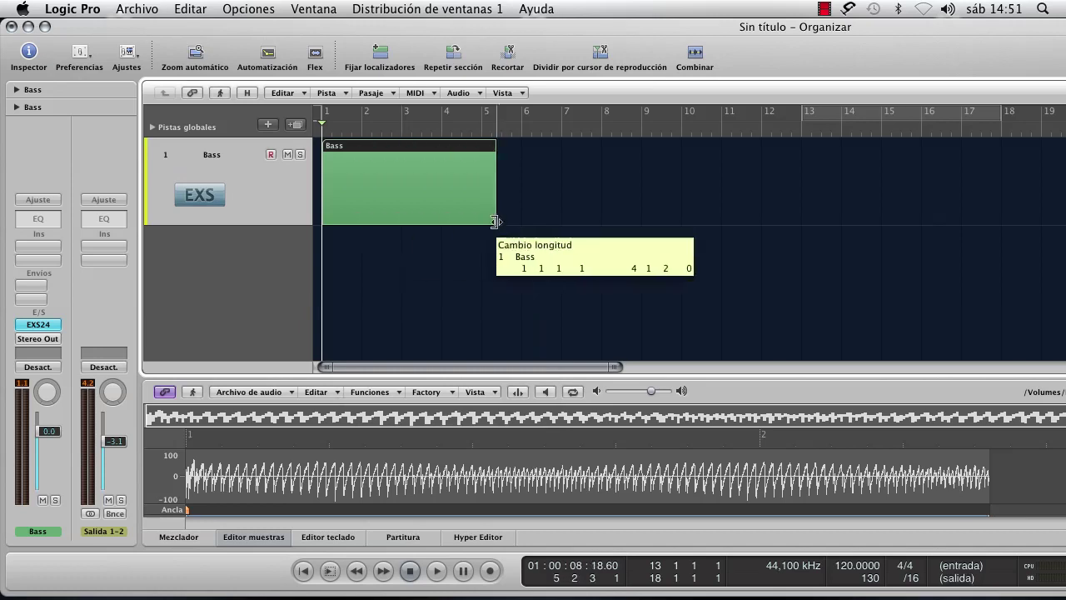
- Open the Bass region in the piano roll editor and enlarge the editor area upward
double_click(454, 193)
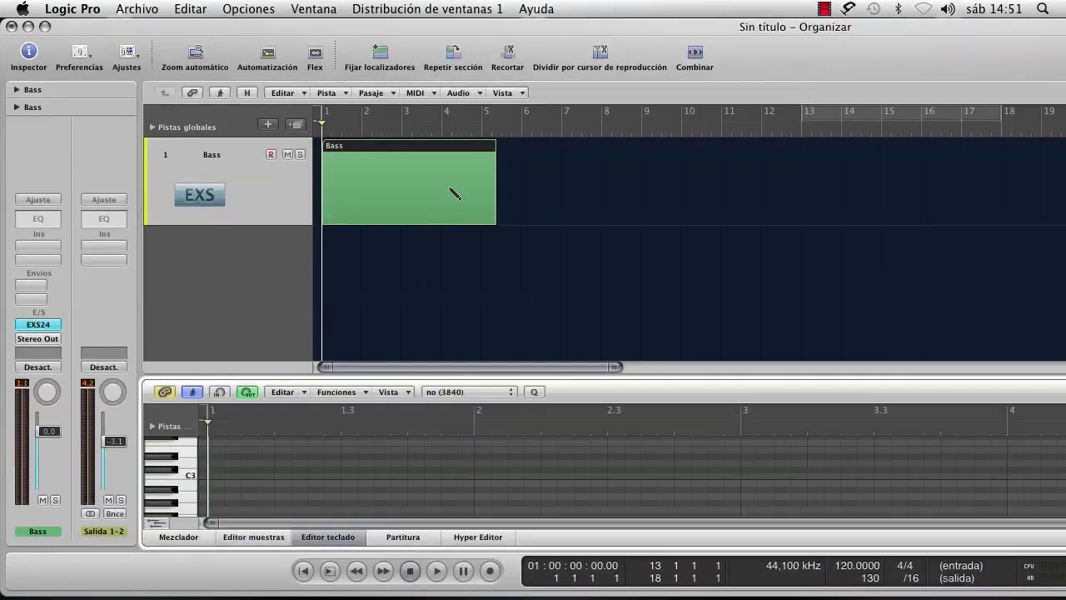
click(375, 374)
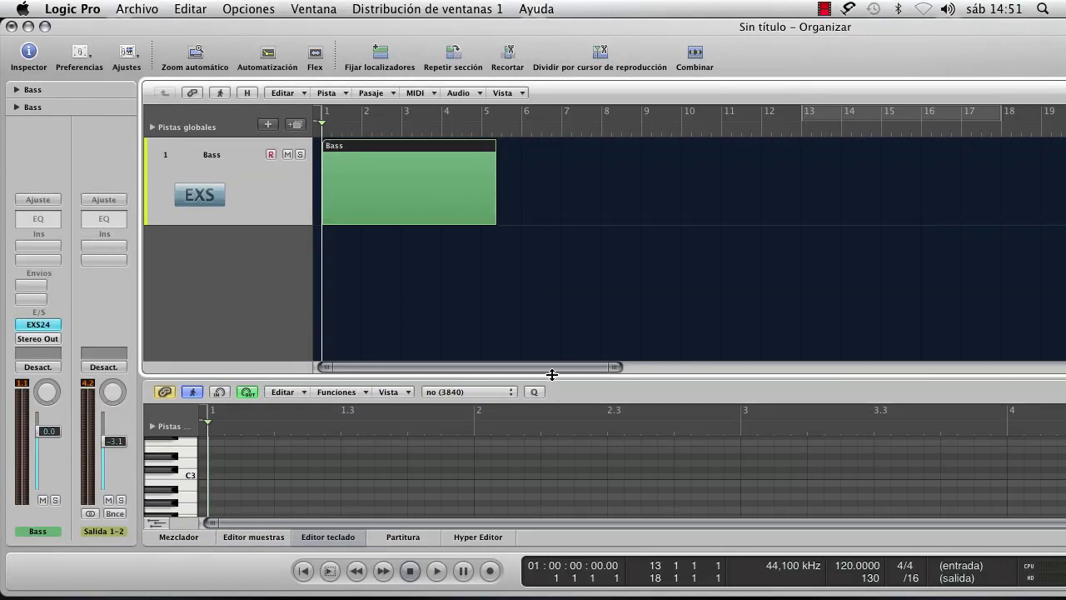
drag(552, 376, 546, 252)
- Audition the sampled bass sounds on several piano roll keys between C2 and C3
click(185, 352)
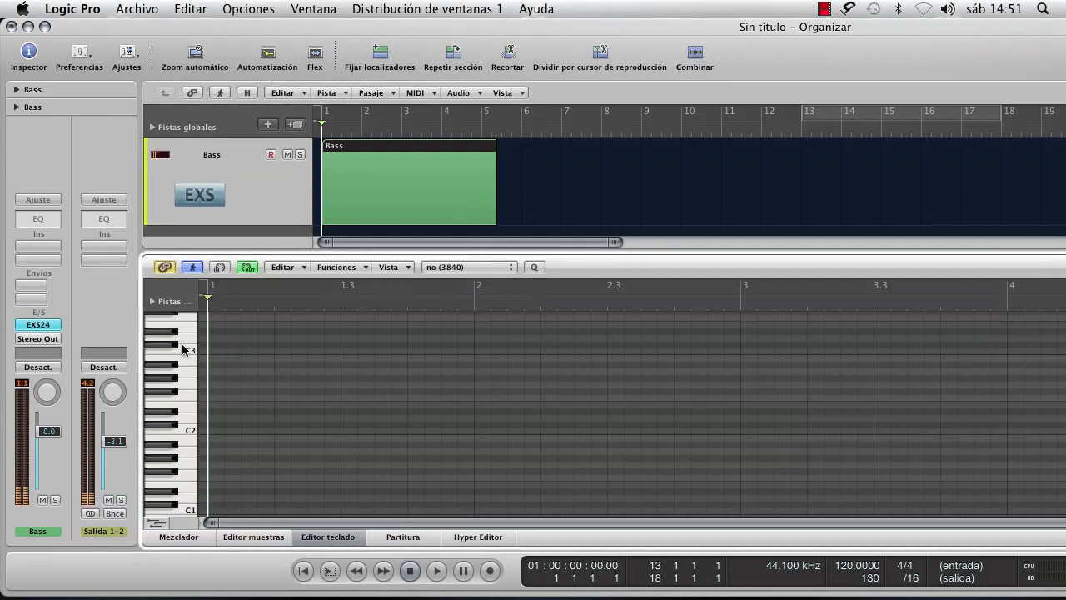
click(190, 400)
click(191, 424)
click(194, 397)
click(187, 371)
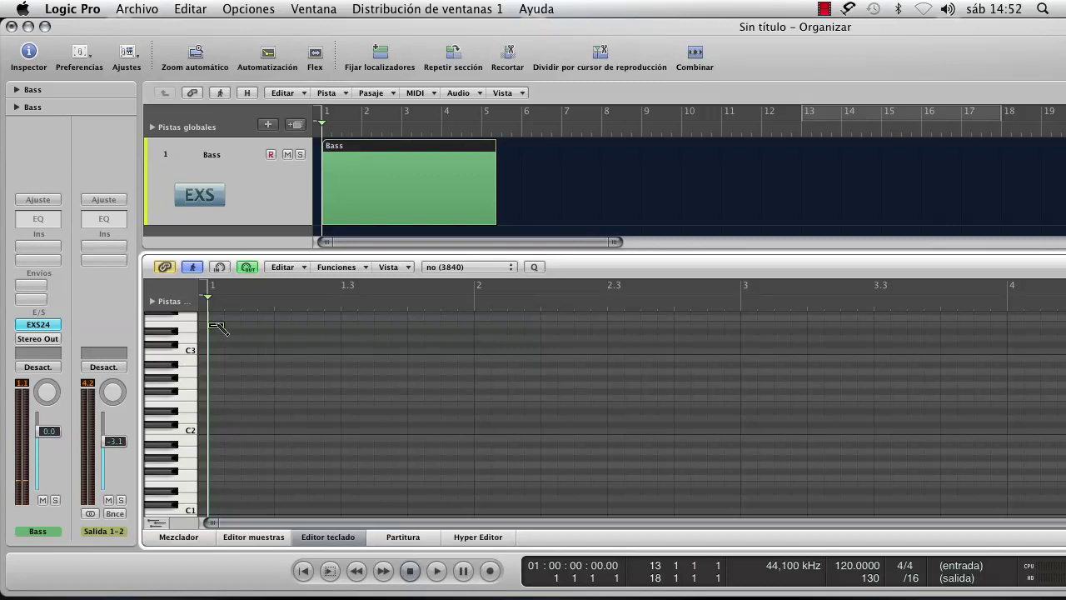
- Draw a scatter of short test notes from above C3 down to below C2 in bar 1, and play them back
click(216, 325)
click(233, 338)
click(248, 364)
click(249, 391)
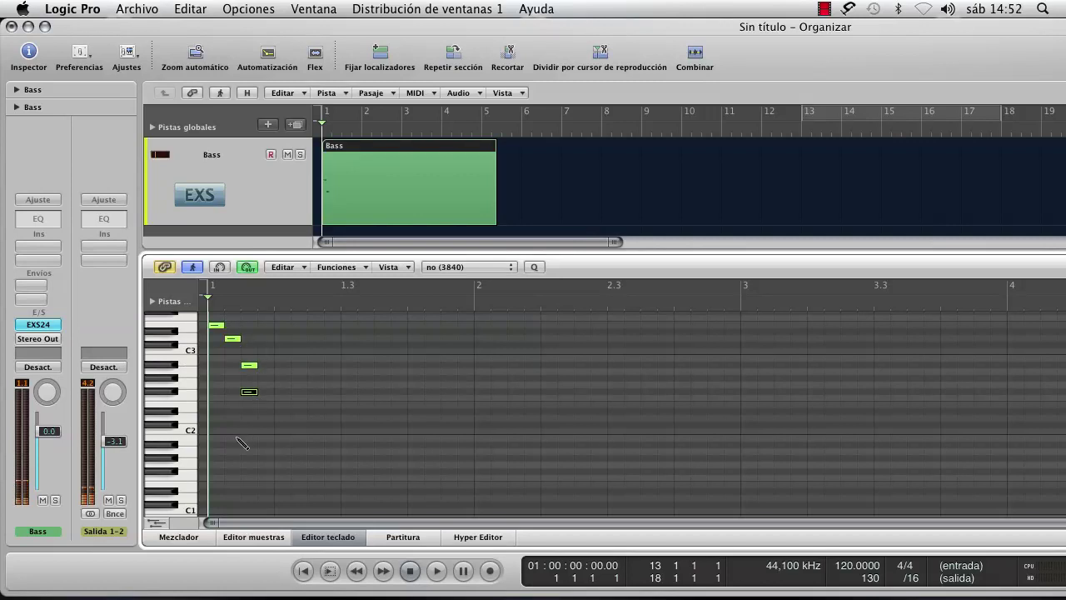
click(233, 439)
click(299, 345)
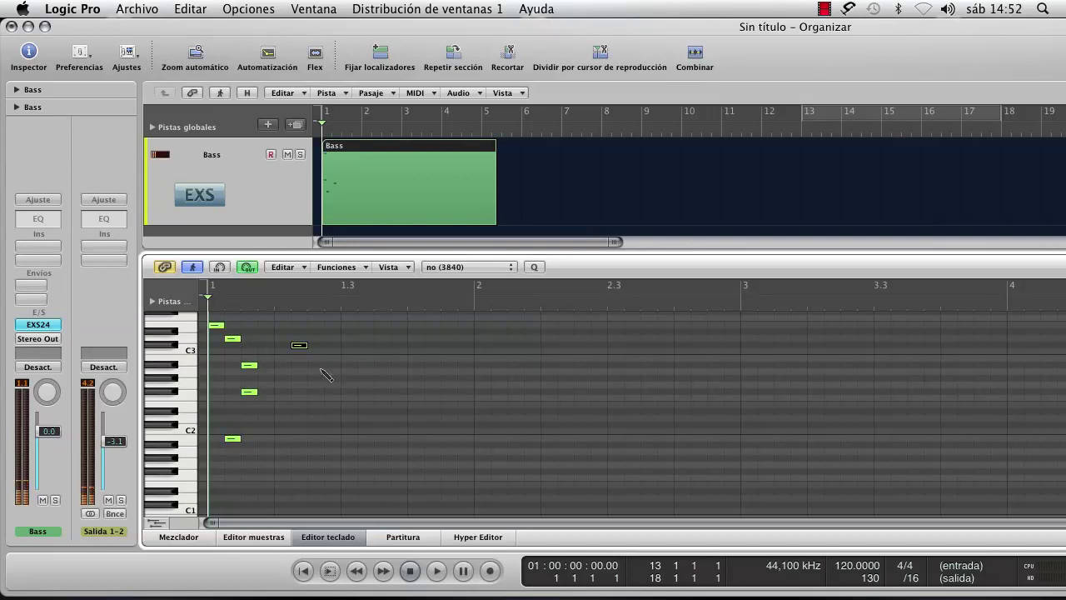
click(232, 451)
click(233, 471)
click(250, 465)
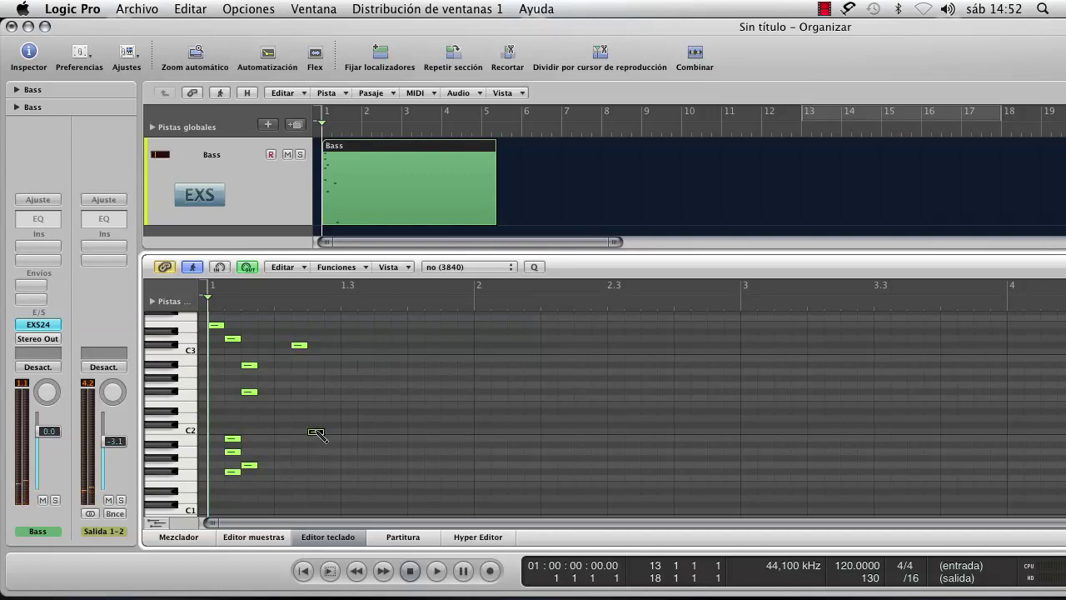
key(space)
- Hide the piano roll editor and reopen the EXS24 on the Bass channel
key(p)
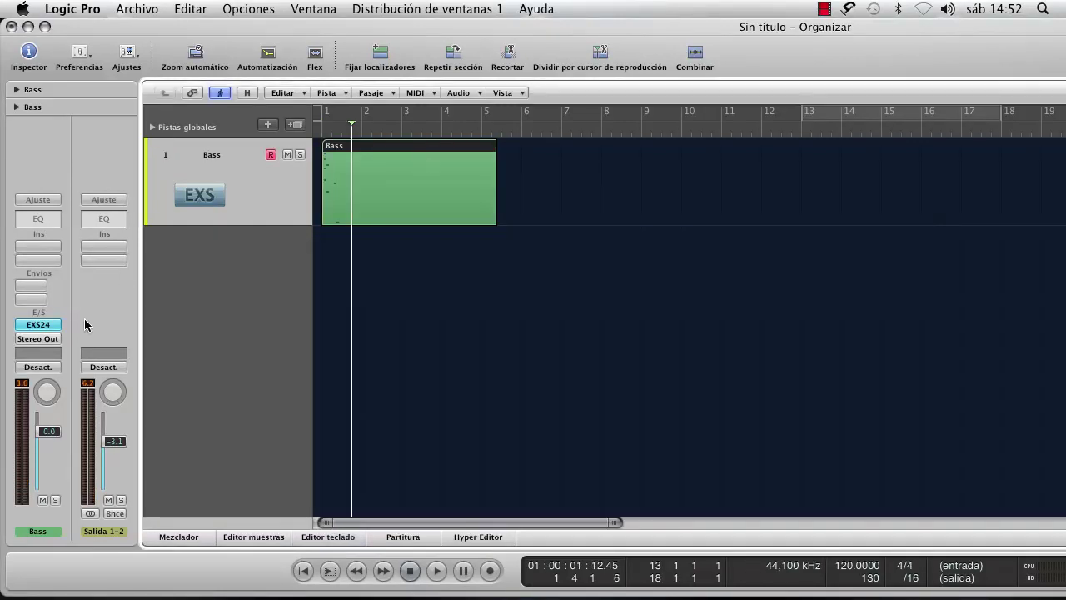
click(52, 325)
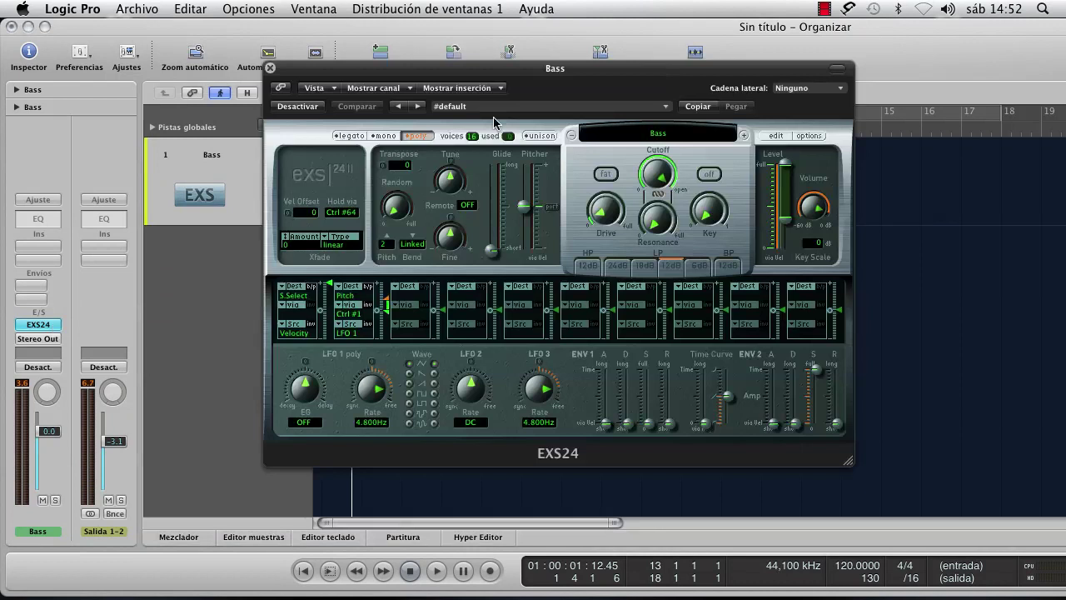